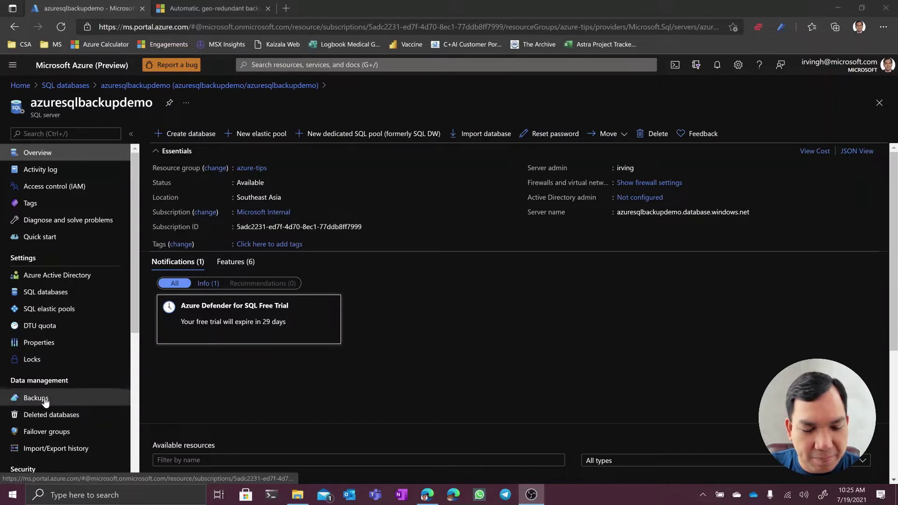
- Open the policy configuration for the azuresqlbackupdemo database from the server's backup retention policies and review its point-in-time, differential and long-term settings
click(36, 398)
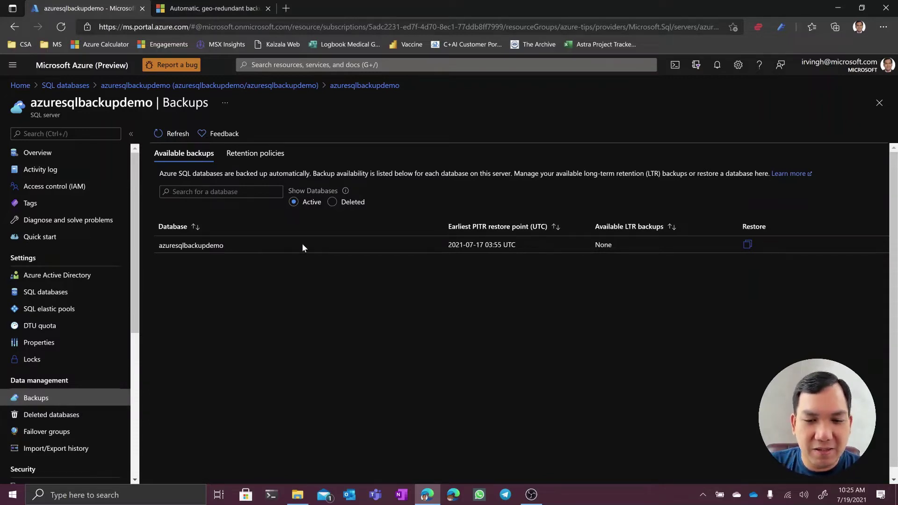
click(265, 160)
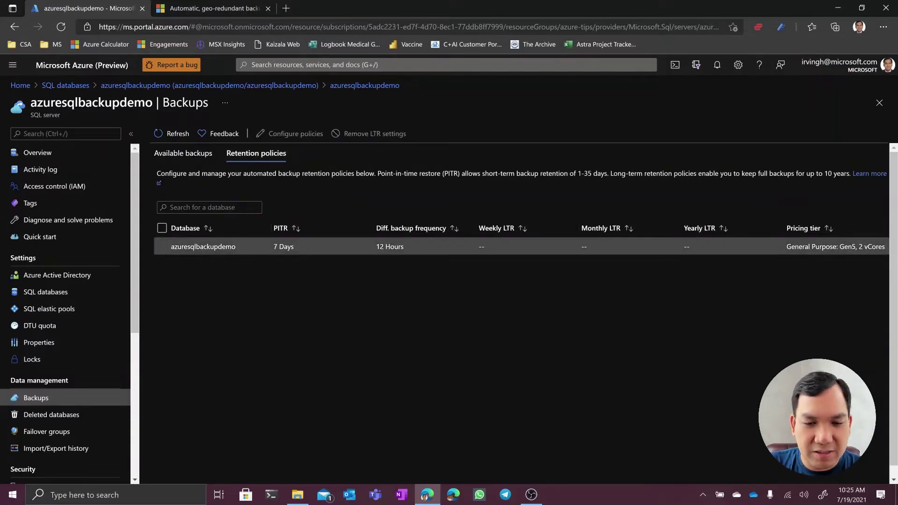
click(160, 247)
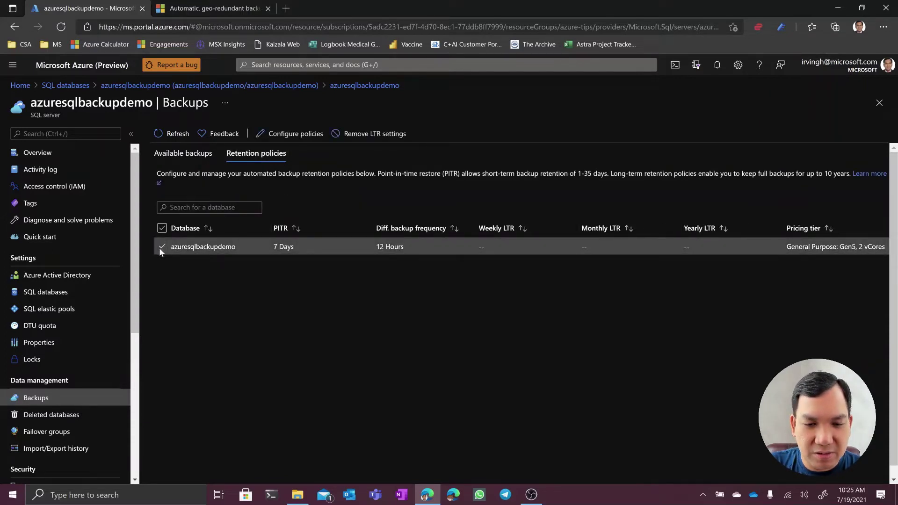
click(297, 135)
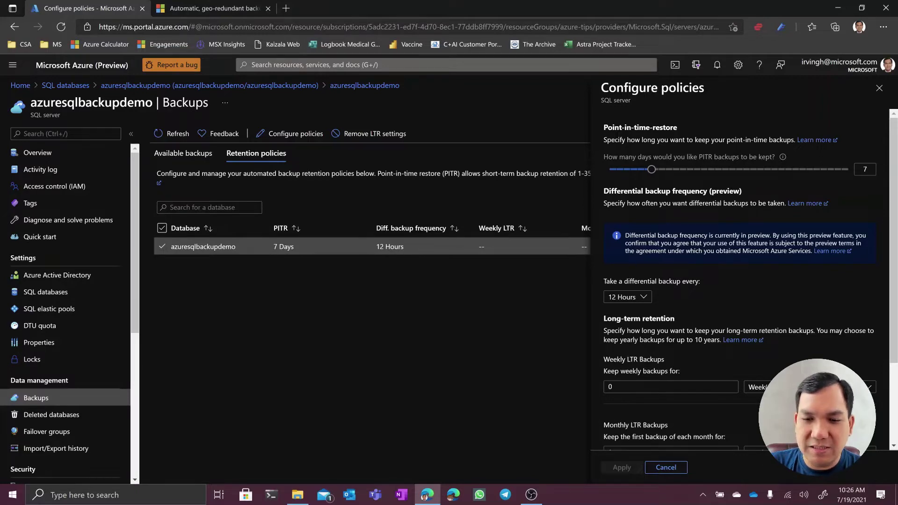
scroll(738, 281, down, 1)
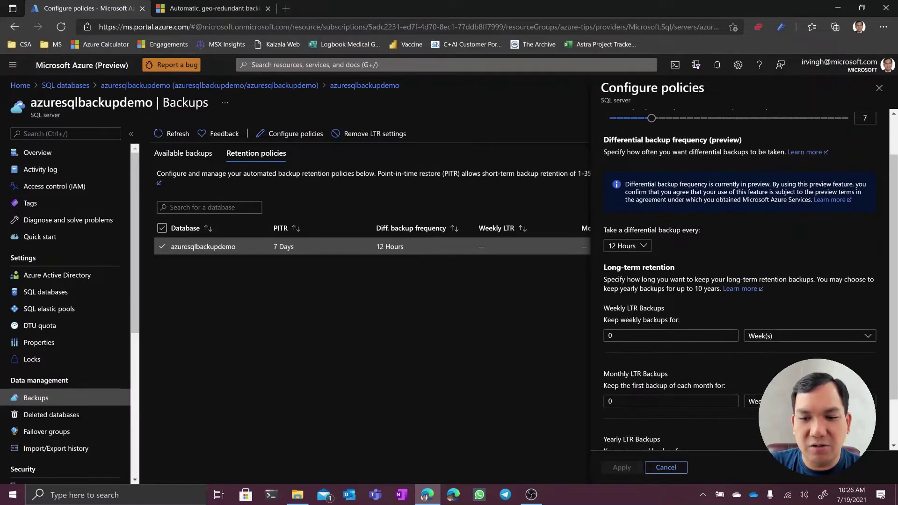
scroll(739, 281, up, 1)
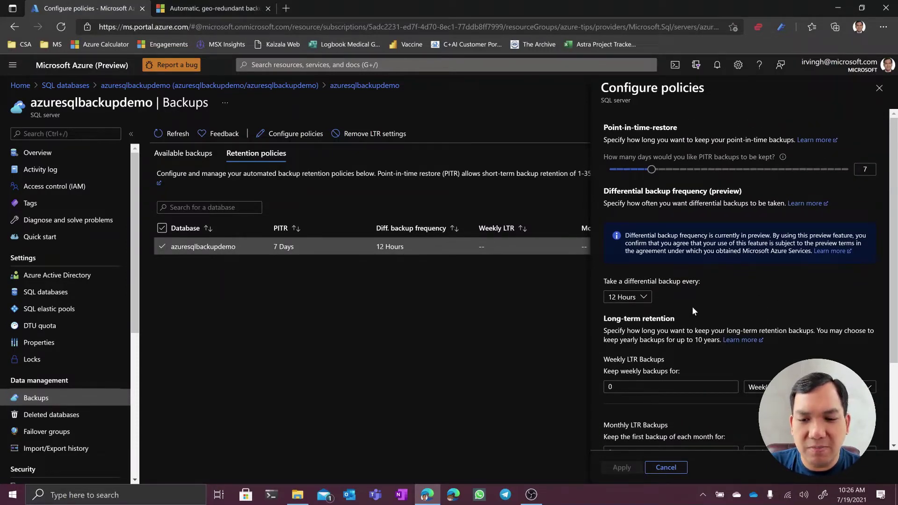
scroll(692, 307, down, 2)
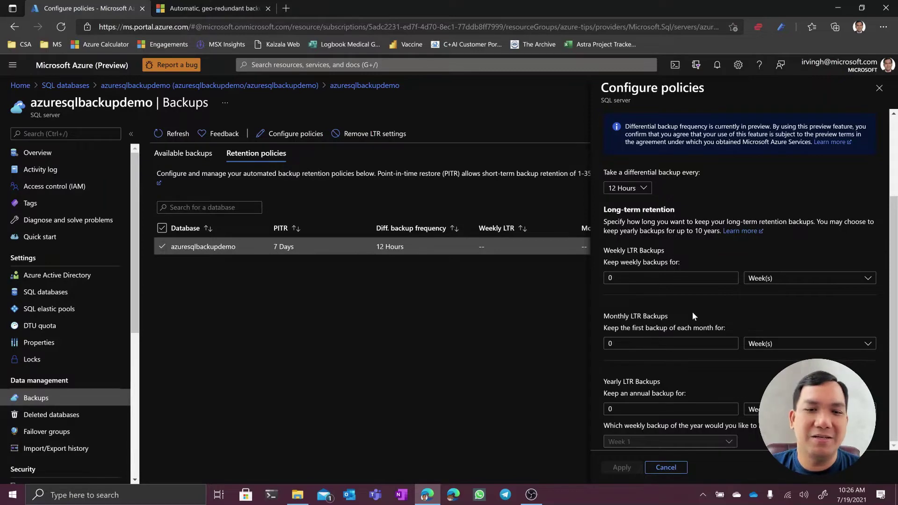
- Switch to the Microsoft Docs page on automated backups and highlight the full, differential and transaction log backup frequencies in turn
click(210, 7)
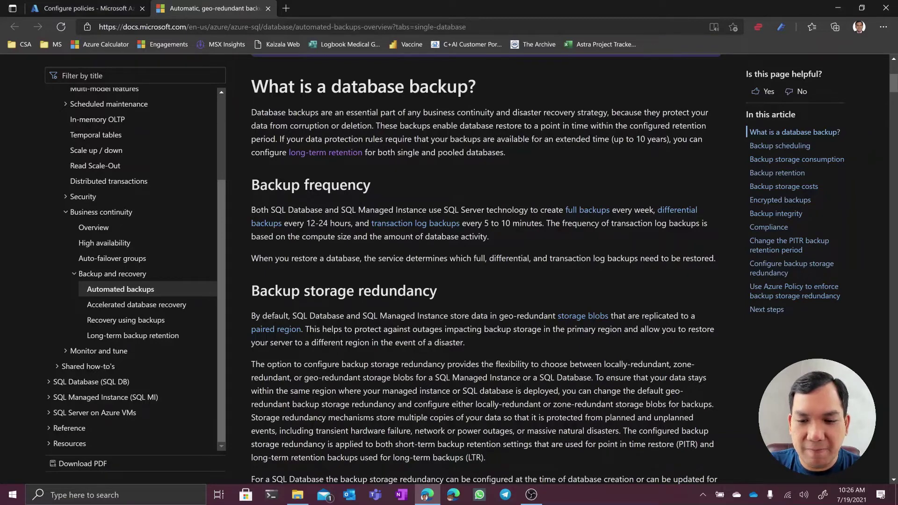
drag(541, 210, 654, 210)
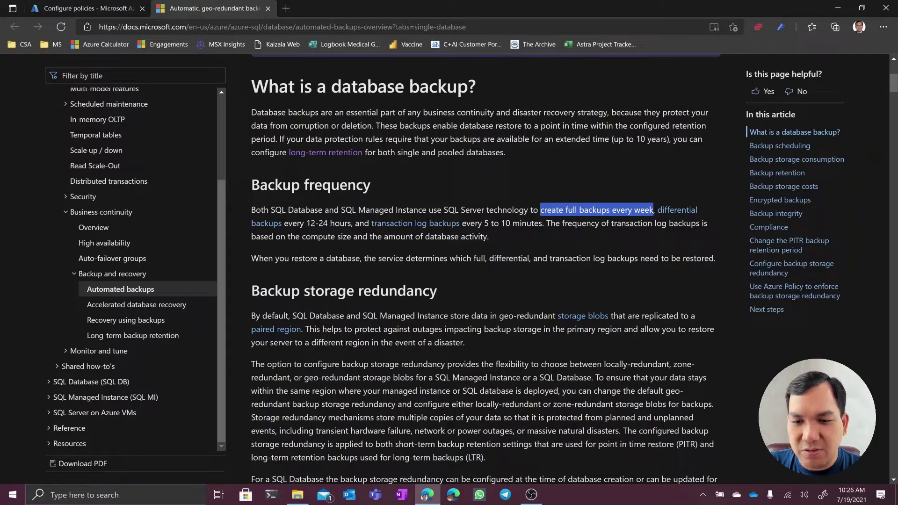
click(628, 248)
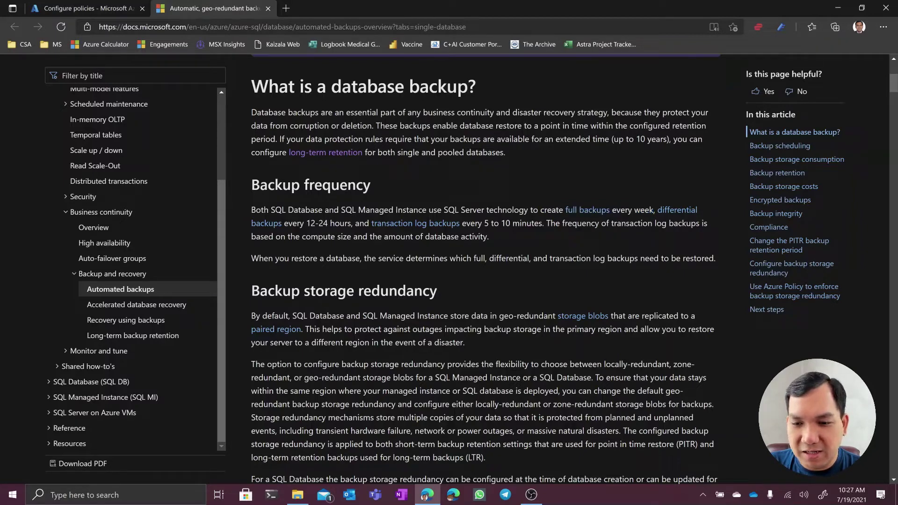
drag(655, 210, 355, 223)
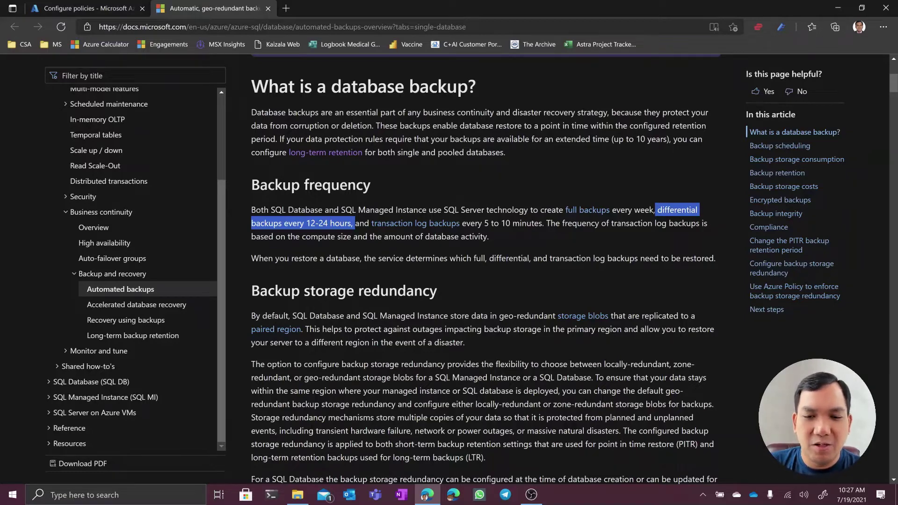
click(522, 242)
drag(370, 223, 543, 224)
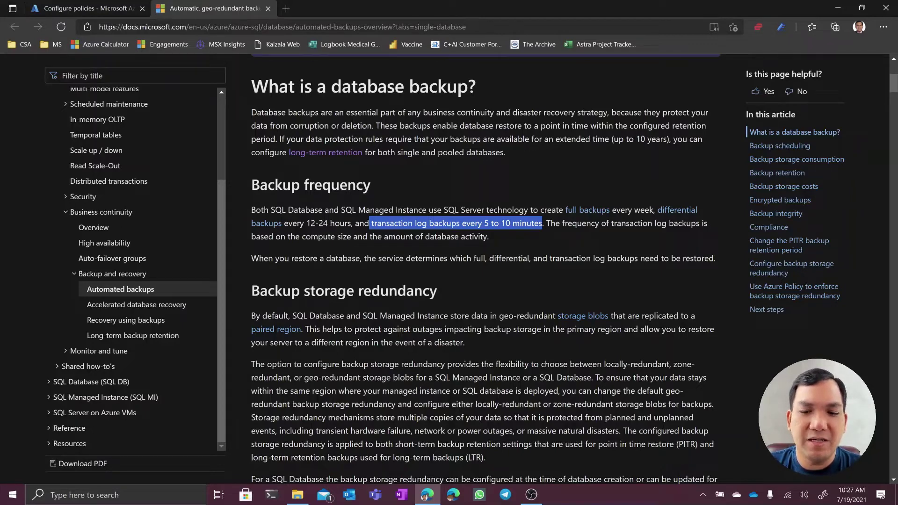
click(542, 225)
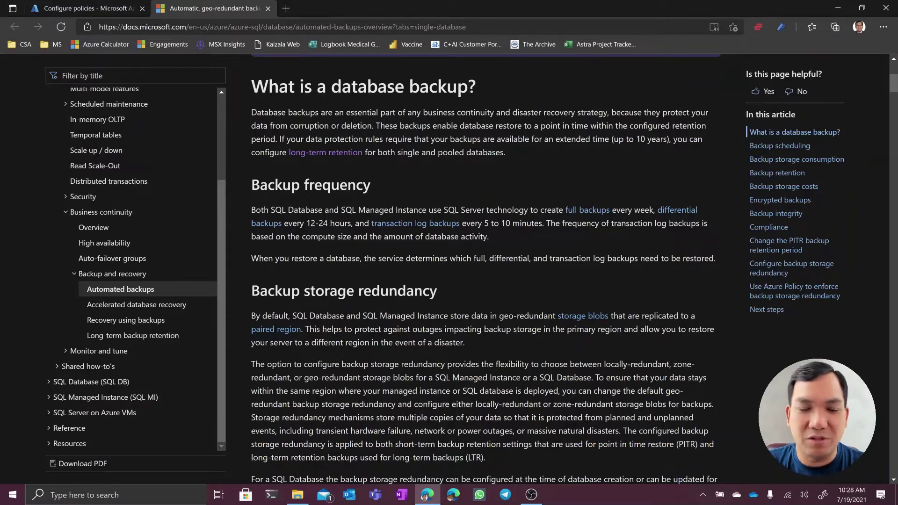
- Return to the Azure portal, dismiss the policy configuration and show the server's available backups
click(84, 6)
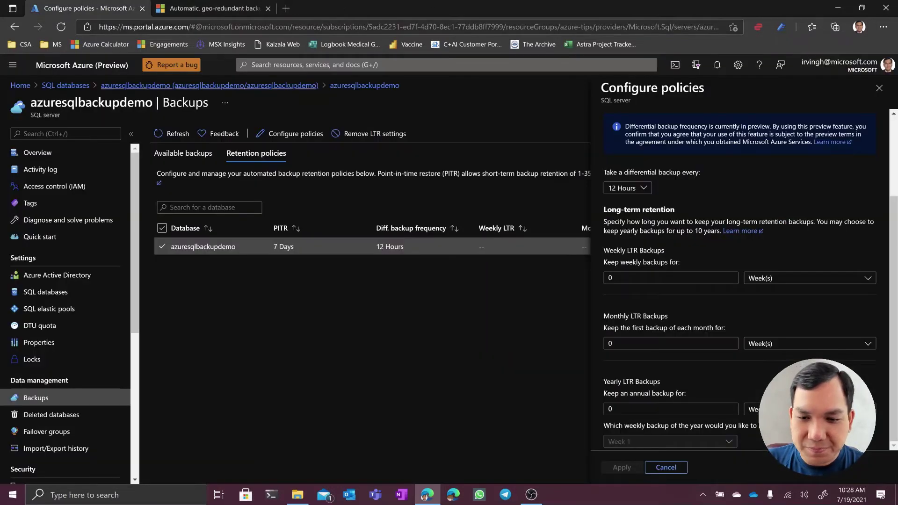
scroll(758, 254, up, 3)
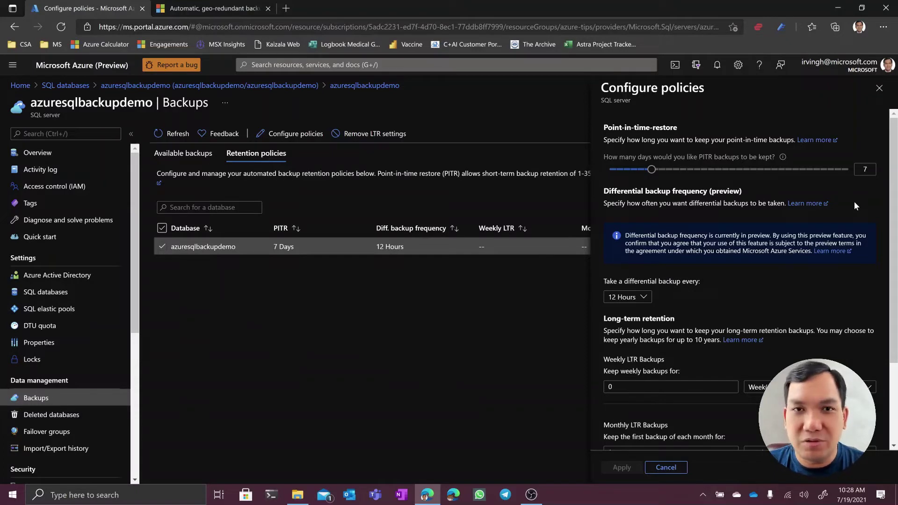
click(879, 88)
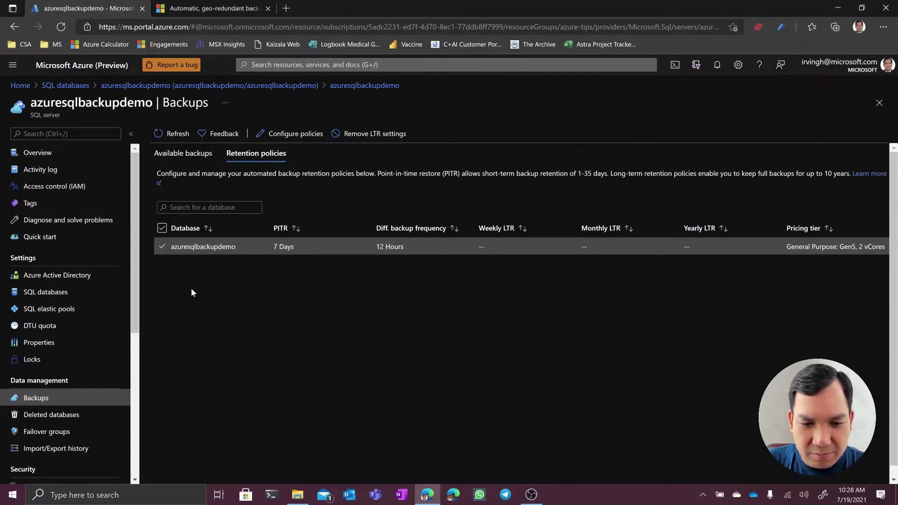
click(162, 248)
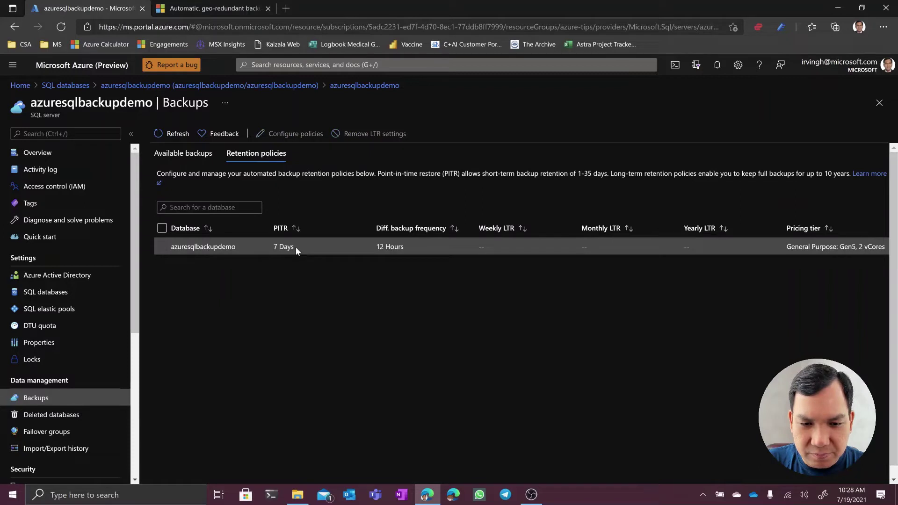
click(202, 164)
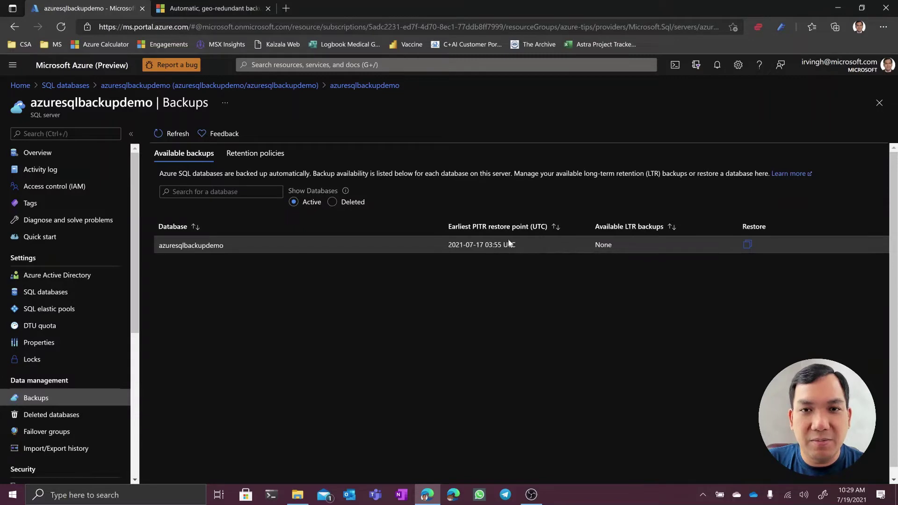
- Try a point-in-time restore of azuresqlbackupdemo with the restore point 07/17/2021 3:56:00 AM UTC, and leave the form without creating the database
click(748, 244)
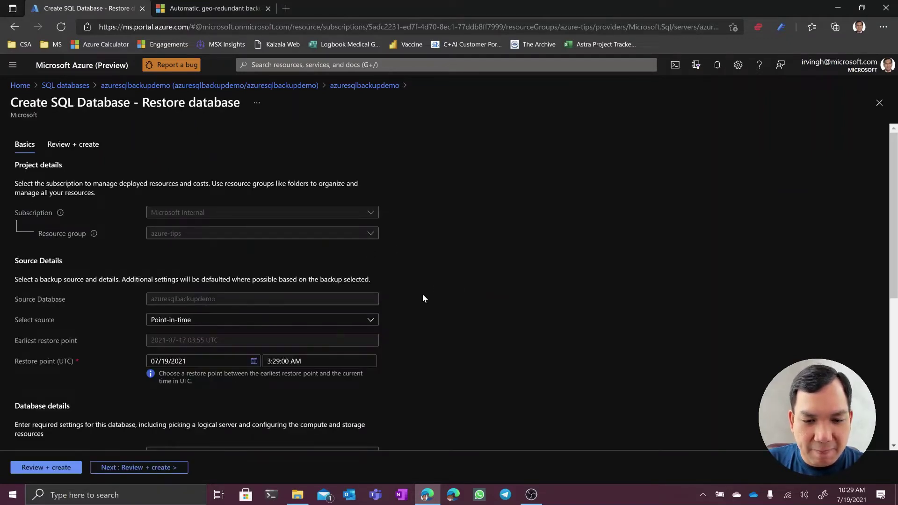
scroll(416, 294, down, 1)
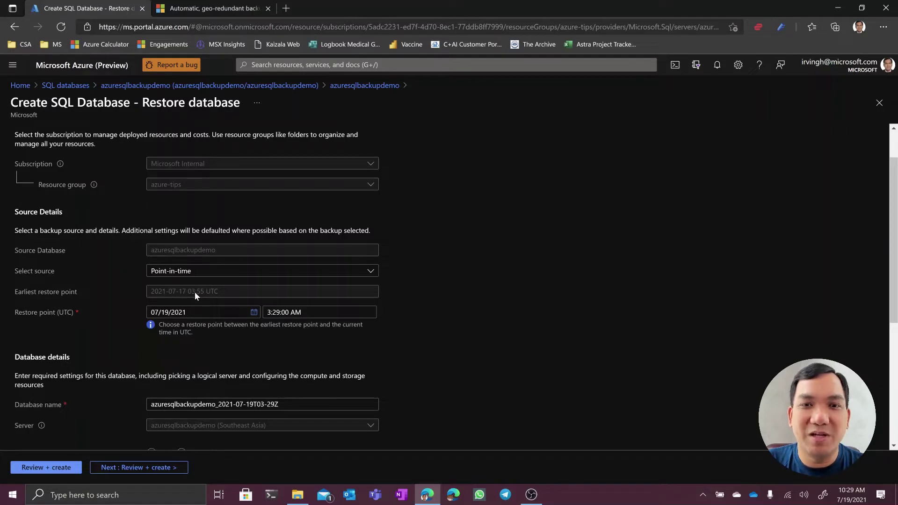
click(225, 311)
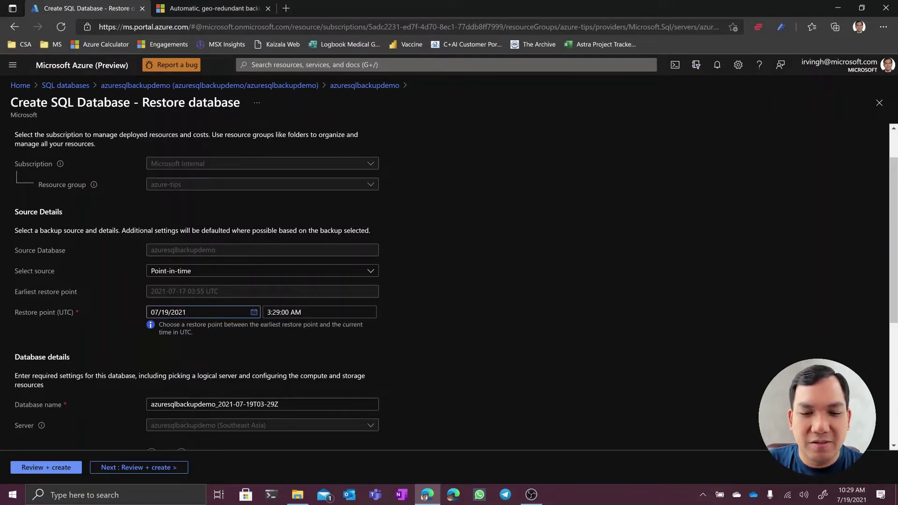
click(254, 312)
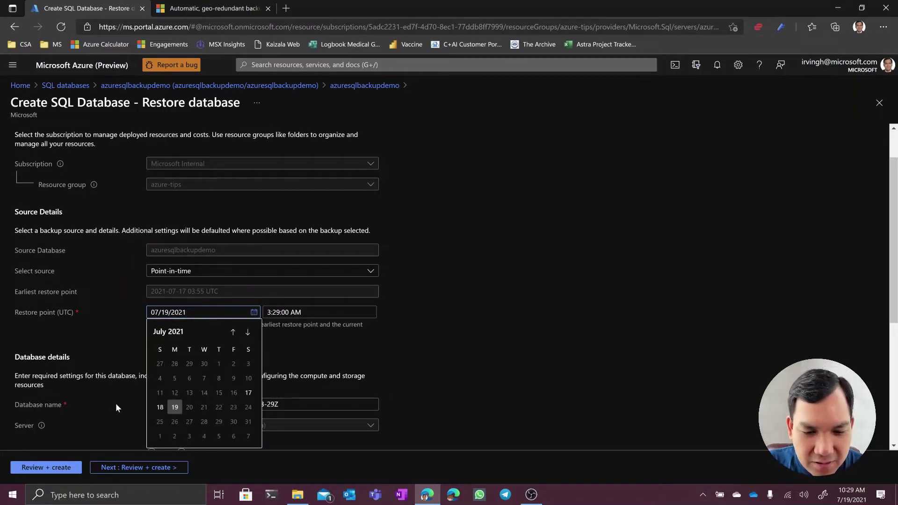
click(249, 393)
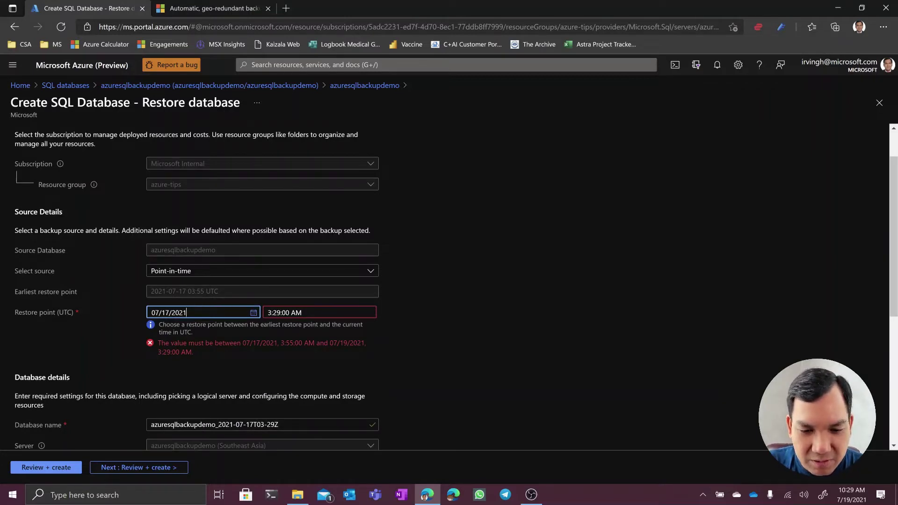
double_click(276, 312)
text(55)
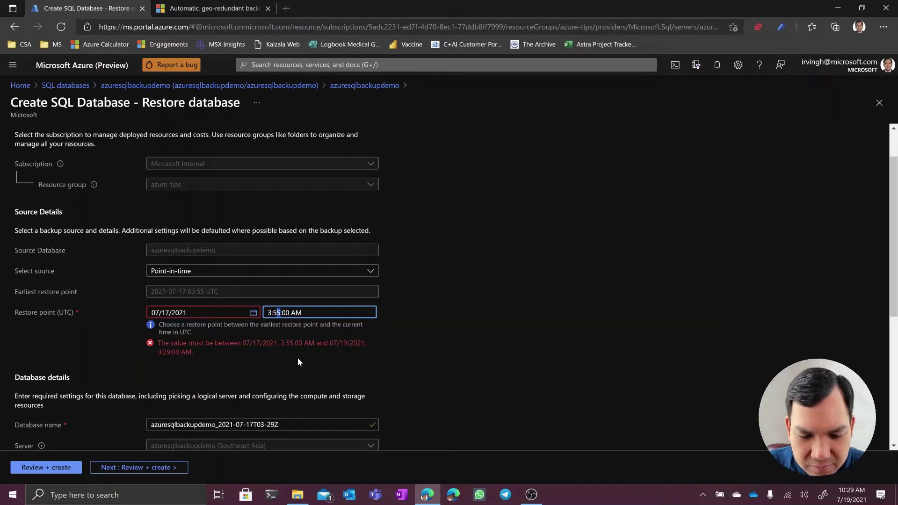
text(6)
click(330, 331)
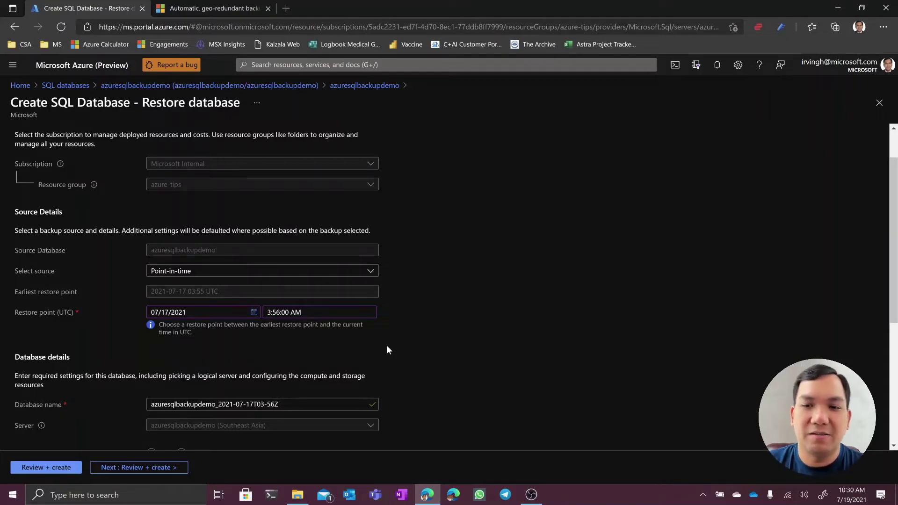
click(880, 105)
click(497, 83)
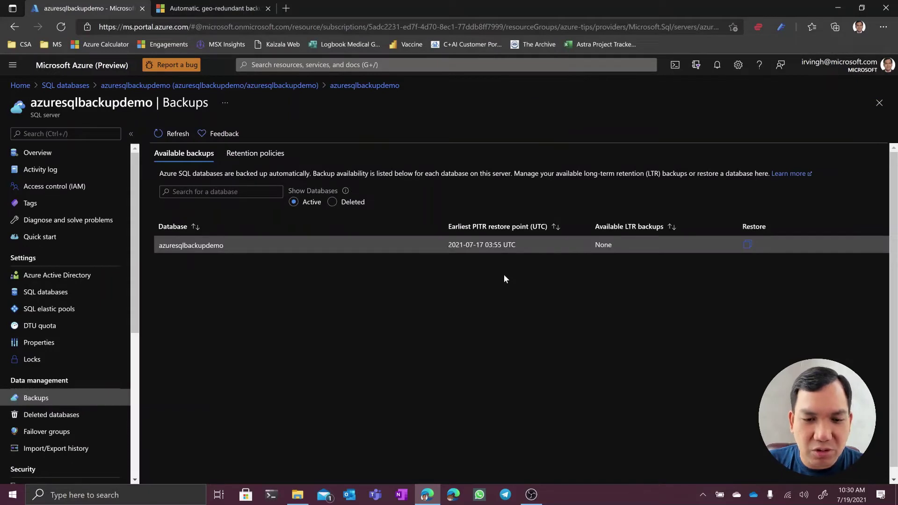
- Reopen the retention policy configuration for azuresqlbackupdemo and set the point-in-time restore retention to 35 days
click(260, 154)
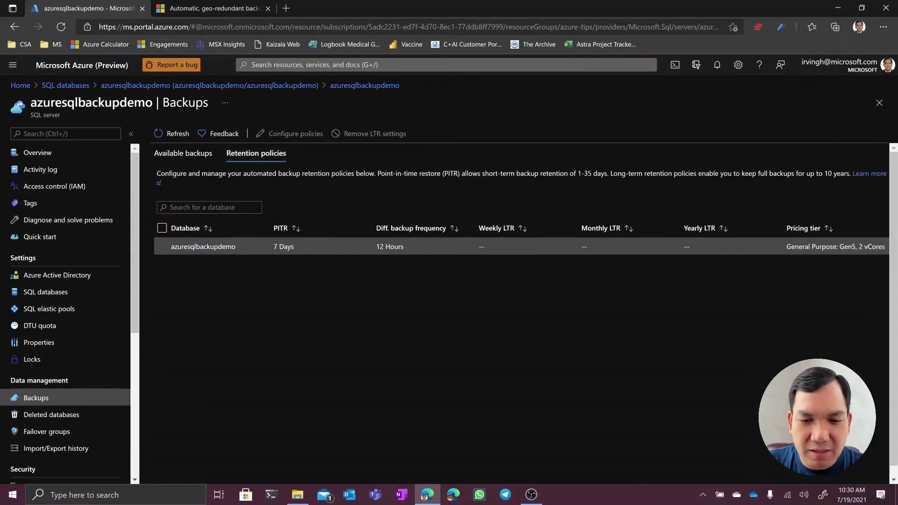
click(161, 247)
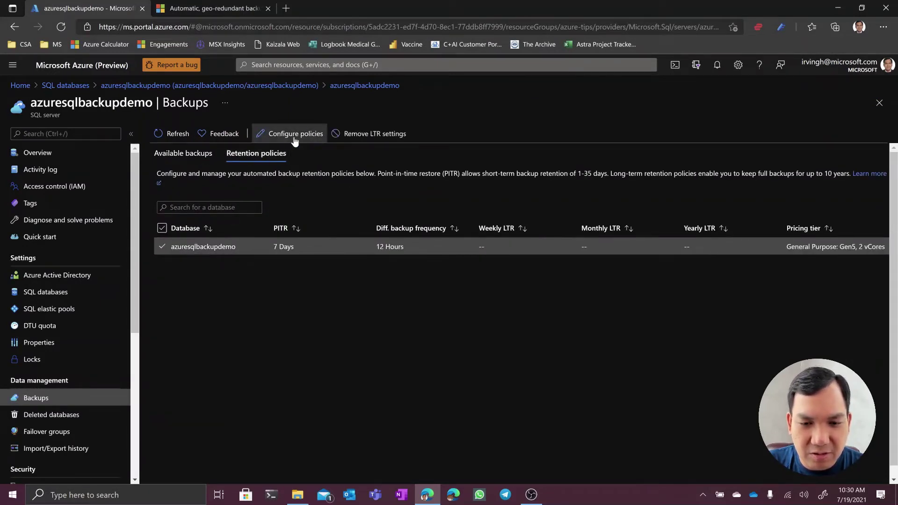
click(291, 133)
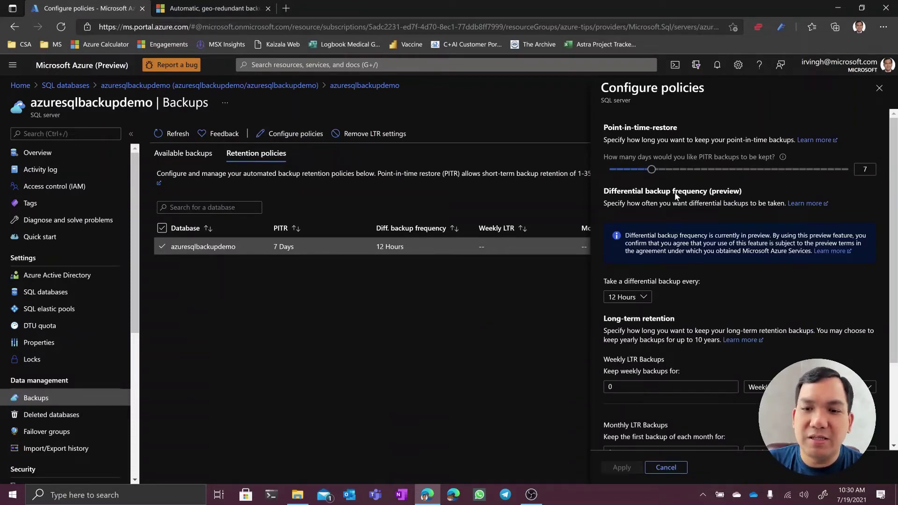
drag(651, 169, 873, 175)
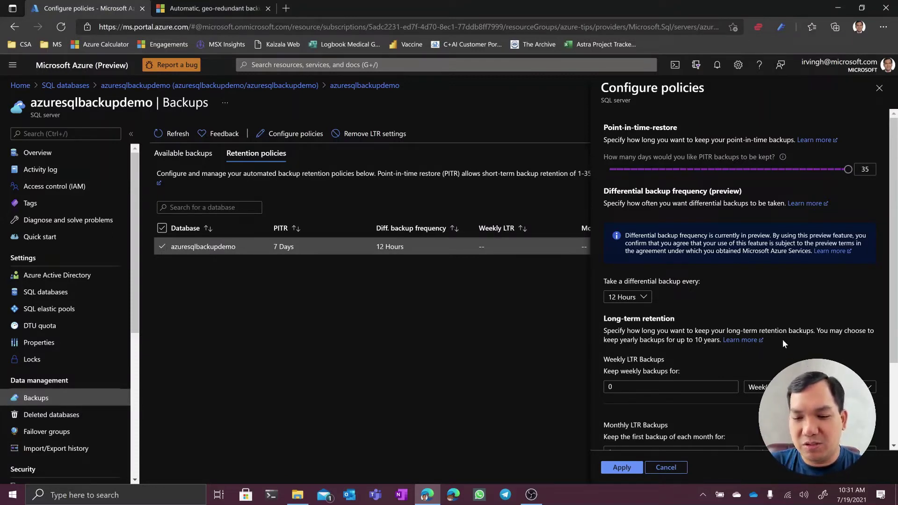
- Set the long-term retention to 12 weeks for weekly backups and 12 weeks for the first backup of each month
scroll(896, 259, down, 2)
scroll(896, 259, down, 3)
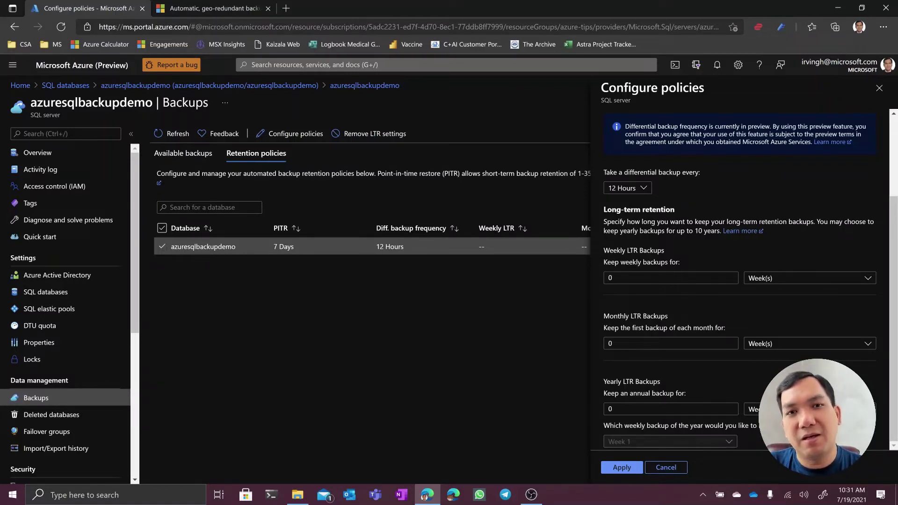
click(638, 278)
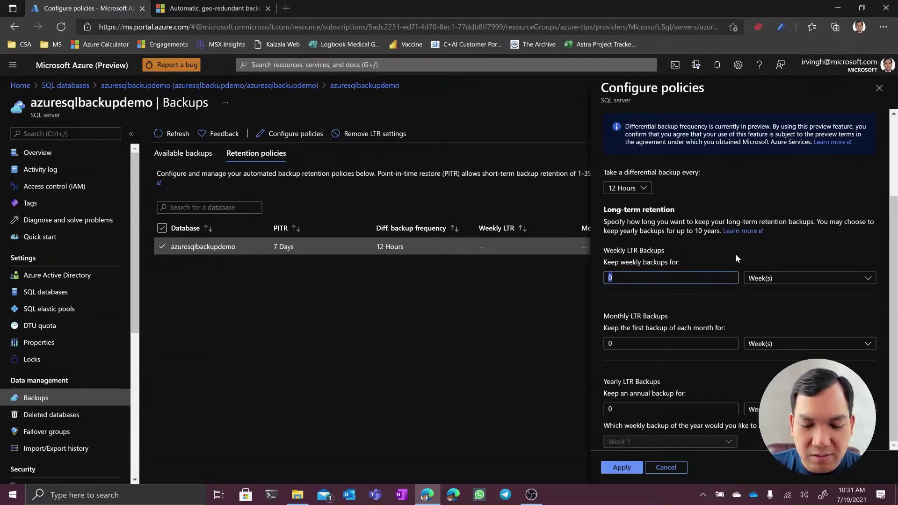
text(12)
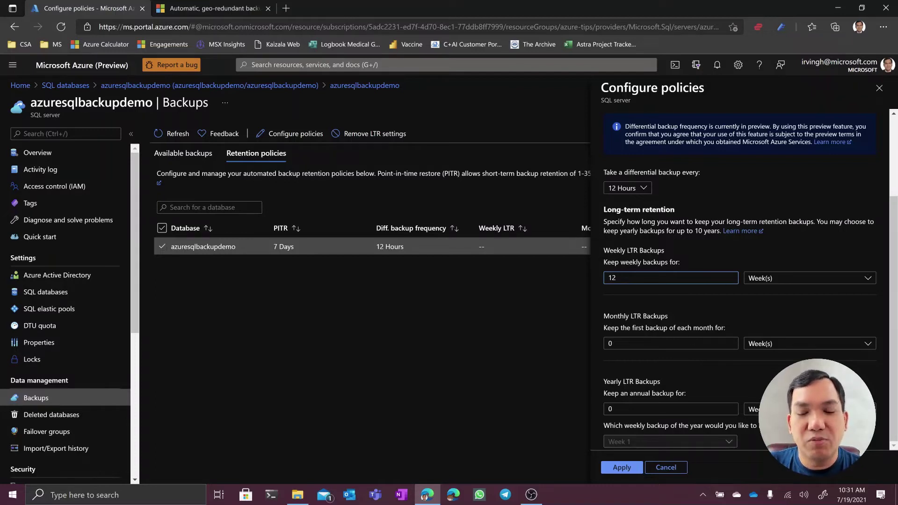
key(Tab)
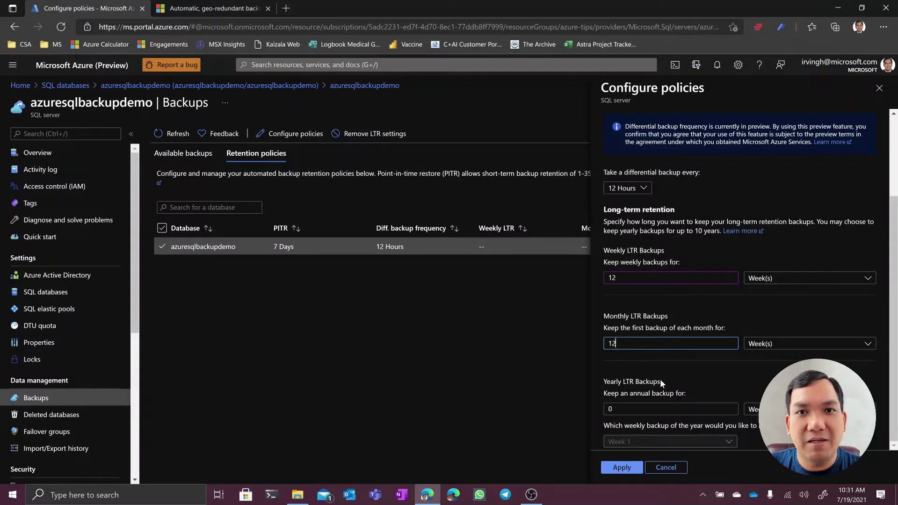
- Set the yearly long-term retention value to 10 and review the configured policies
double_click(601, 409)
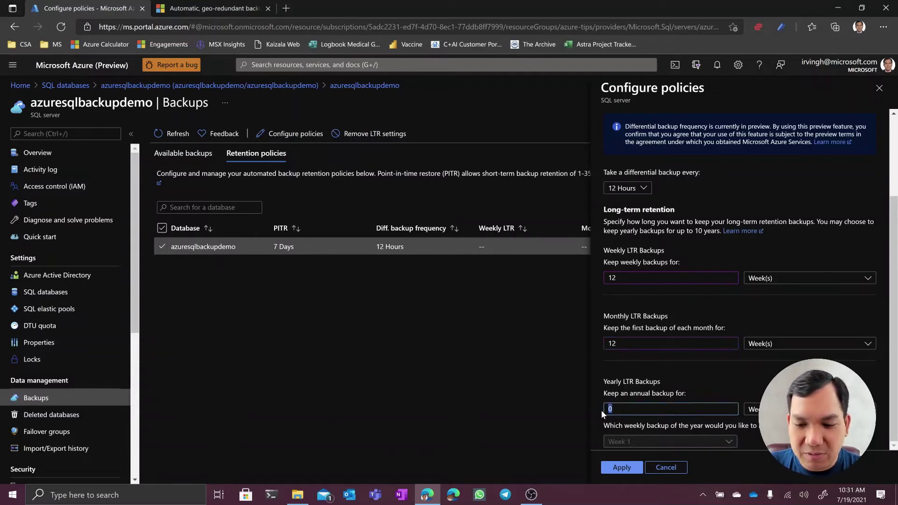
text(1)
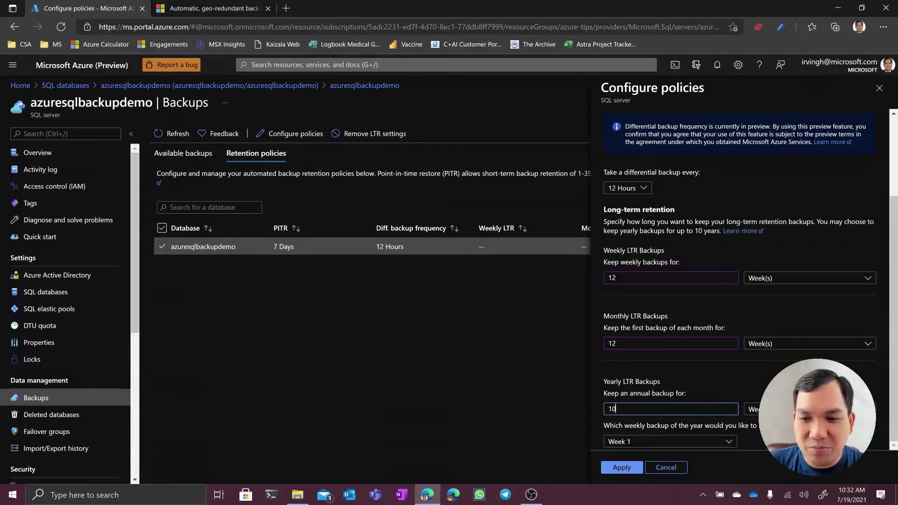
scroll(758, 187, up, 3)
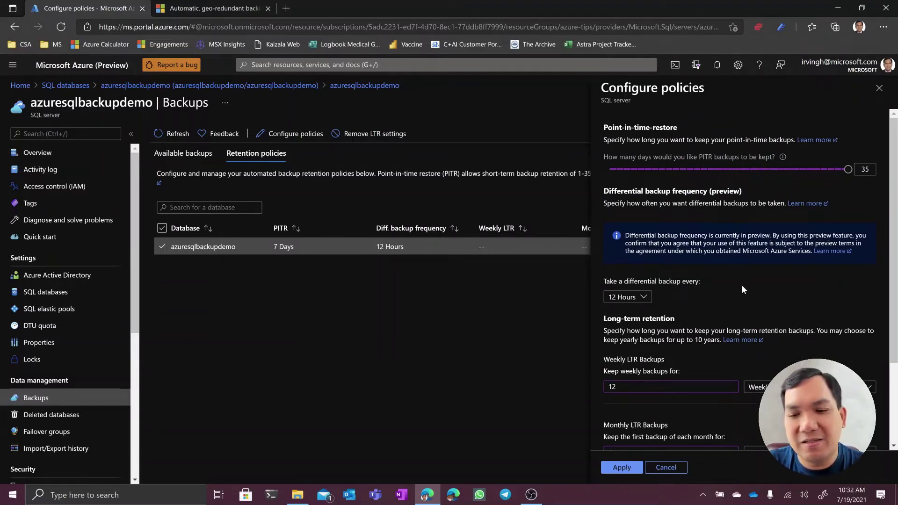
scroll(742, 285, down, 3)
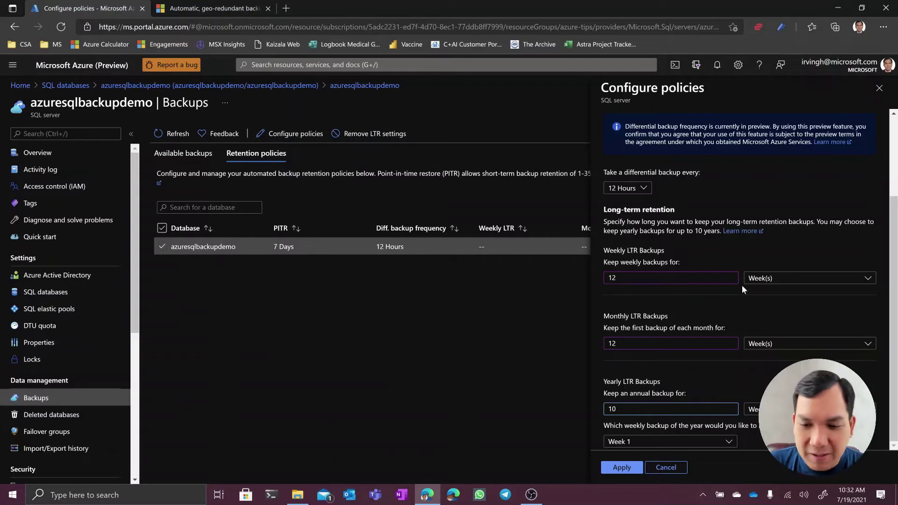
click(745, 383)
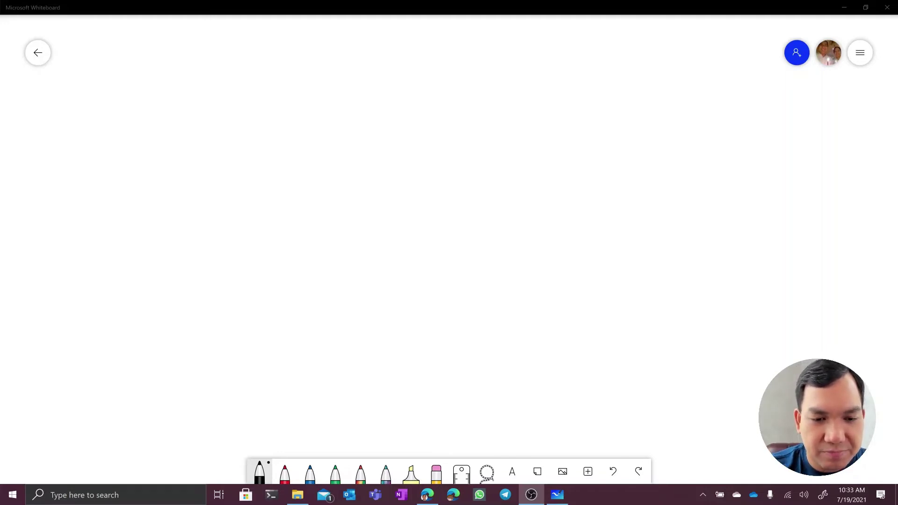
- On a blank Microsoft Whiteboard, draw a black horizontal timeline arrow labelled "waktu" with two tick marks across it
mouse_move(130, 155)
mouse_down()
mouse_move(733, 153)
mouse_move(729, 168)
mouse_move(780, 156)
mouse_move(796, 164)
mouse_up()
drag(803, 146, 811, 164)
mouse_move(819, 149)
mouse_down()
mouse_move(822, 164)
mouse_move(827, 151)
mouse_up()
drag(828, 152, 835, 165)
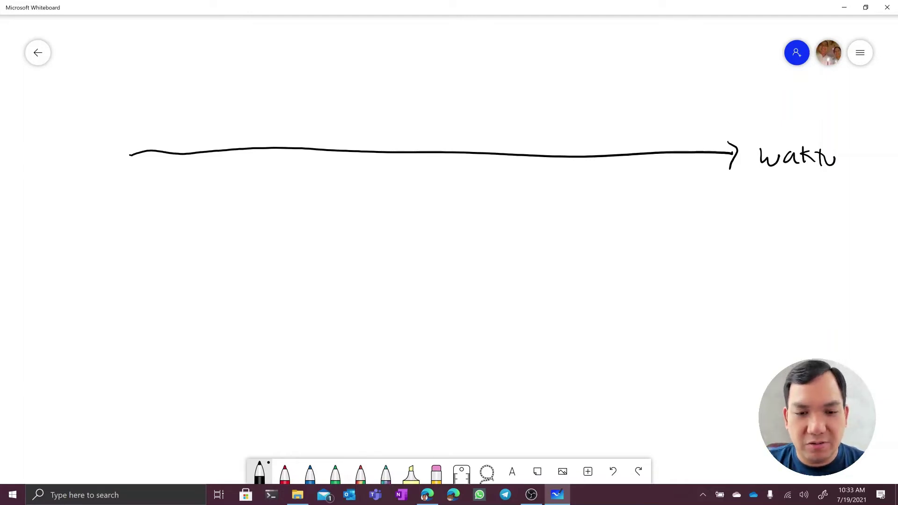
drag(183, 144, 182, 166)
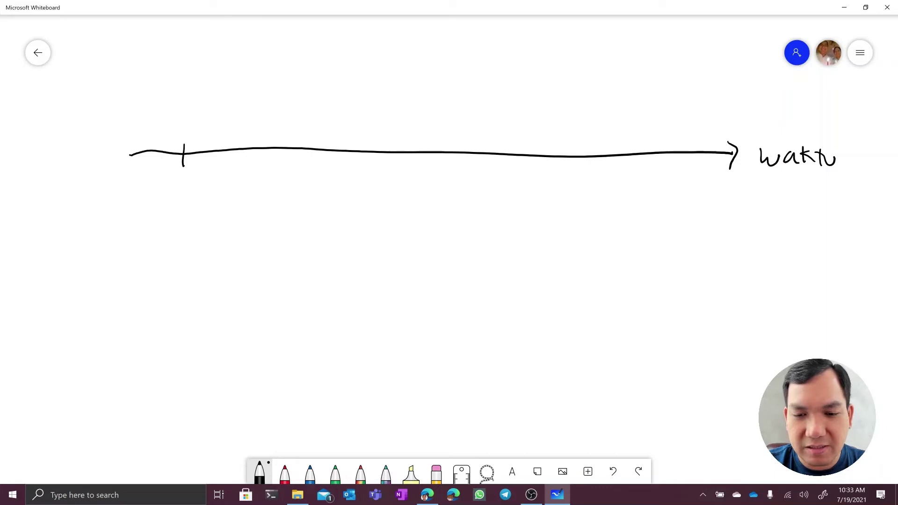
drag(488, 139, 488, 168)
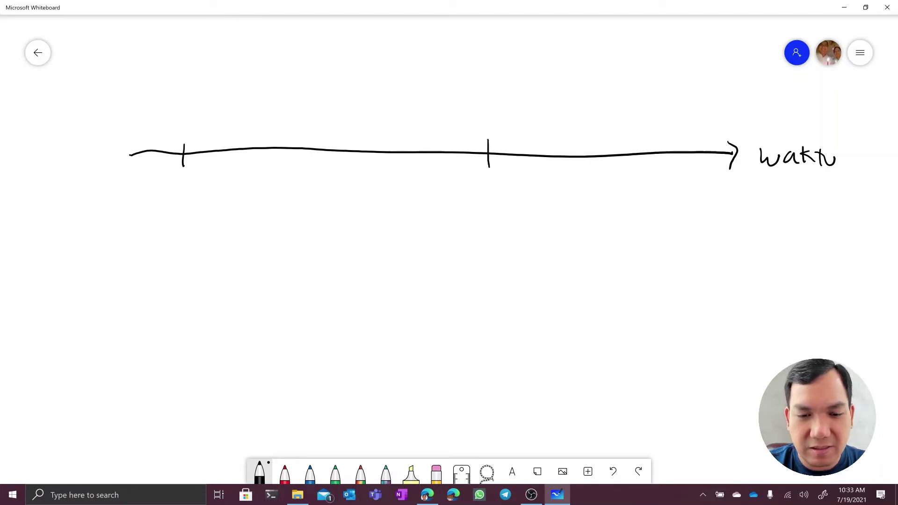
- Handwrite "PITR: 14 hari" below the timeline between the two tick marks
mouse_move(307, 175)
mouse_down()
mouse_move(306, 193)
mouse_move(326, 188)
mouse_up()
mouse_move(326, 177)
mouse_down()
mouse_move(326, 198)
mouse_move(380, 197)
mouse_up()
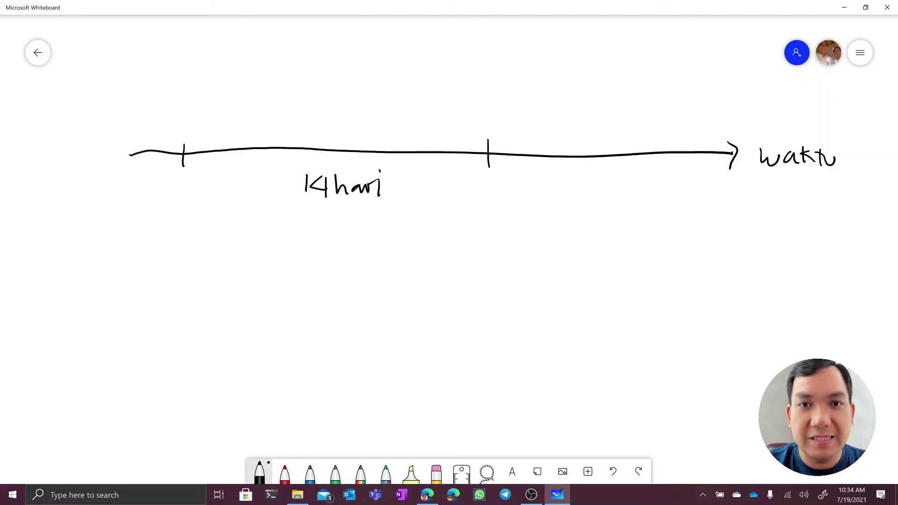
drag(229, 179, 232, 201)
drag(230, 179, 244, 195)
mouse_move(254, 177)
mouse_down()
mouse_move(255, 194)
mouse_move(257, 181)
mouse_up()
mouse_move(264, 180)
mouse_down()
mouse_move(264, 196)
mouse_move(275, 197)
mouse_up()
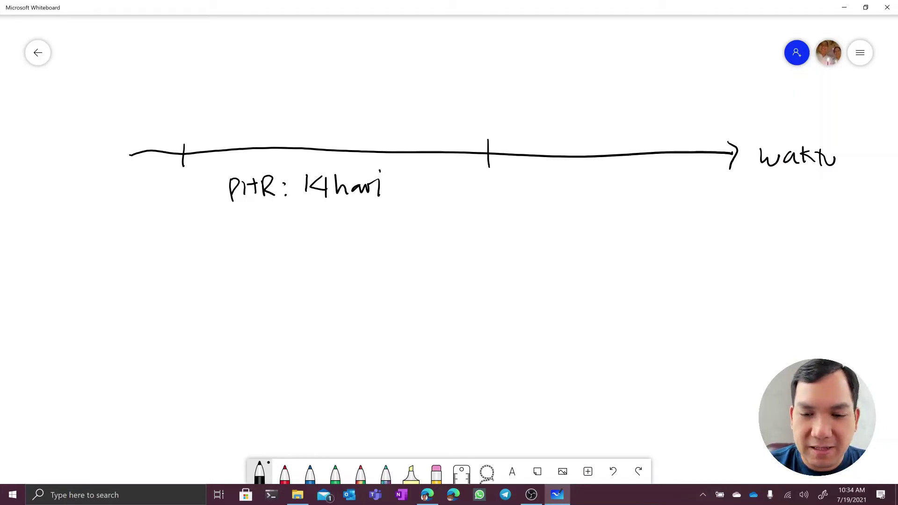
- Mark the second tick with a downward arrow labelled "Now" and write "H-14" above the first tick
mouse_move(488, 85)
mouse_down()
mouse_move(488, 121)
mouse_move(515, 74)
mouse_up()
drag(523, 77, 541, 74)
drag(156, 85, 157, 105)
mouse_move(169, 83)
mouse_down()
mouse_move(170, 103)
mouse_move(172, 95)
mouse_up()
drag(179, 93, 196, 100)
mouse_move(208, 80)
mouse_down()
mouse_move(197, 95)
mouse_move(214, 91)
mouse_up()
drag(211, 83, 213, 105)
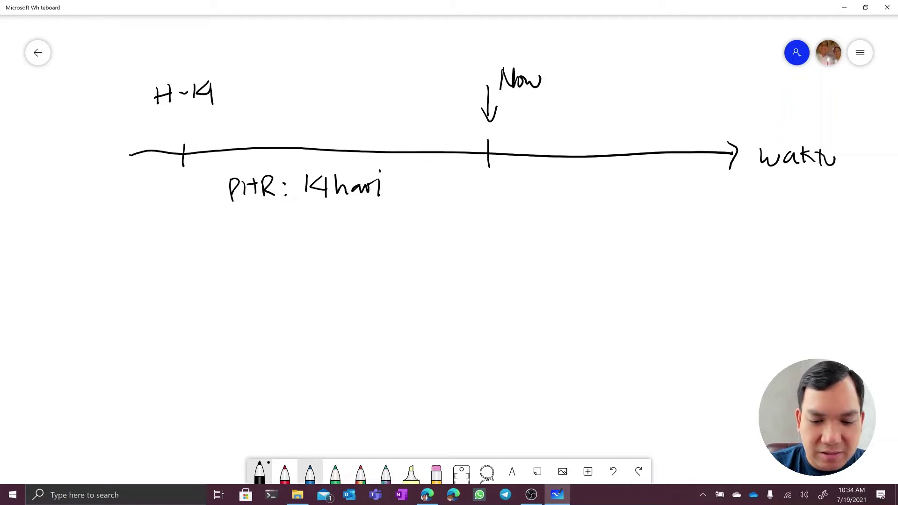
- Draw three green downward arrows above the timeline, spaced between the H-14 and Now marks
click(334, 472)
drag(246, 94, 248, 134)
drag(242, 118, 255, 122)
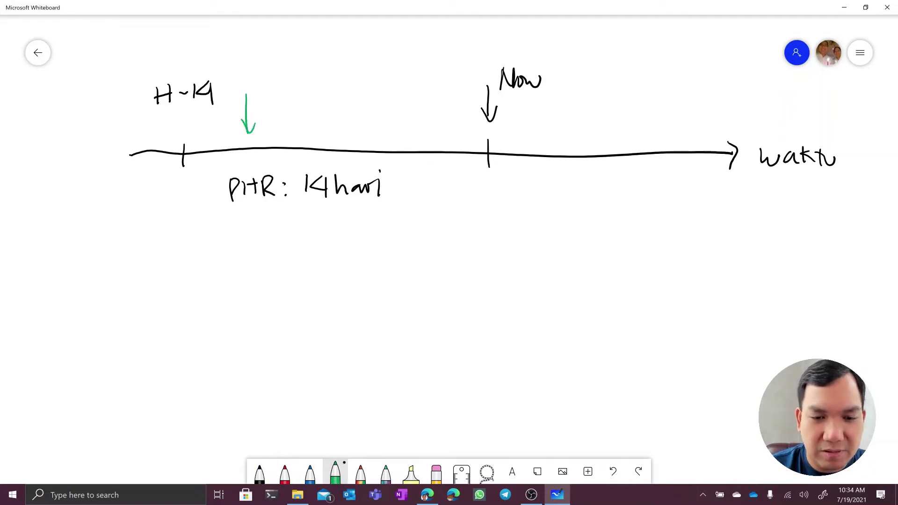
mouse_move(332, 91)
mouse_down()
mouse_move(335, 129)
mouse_move(341, 121)
mouse_up()
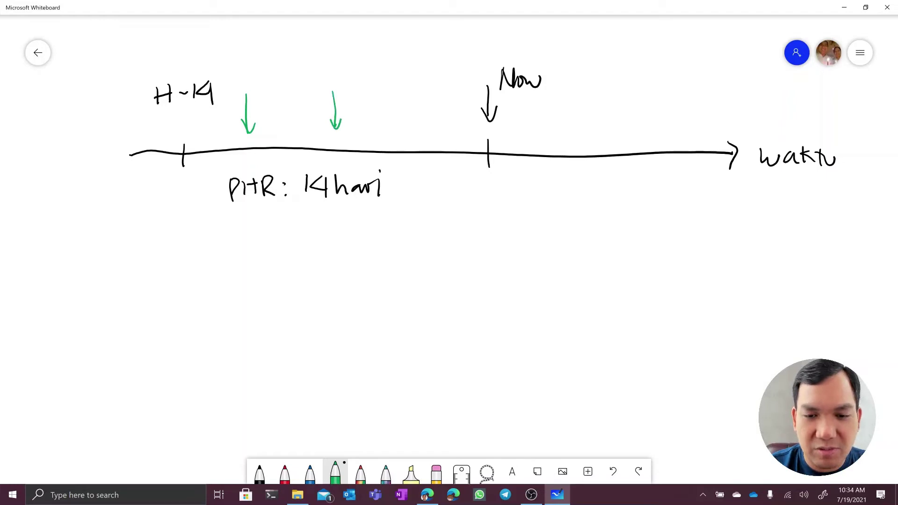
mouse_move(417, 91)
mouse_down()
mouse_move(418, 129)
mouse_move(426, 121)
mouse_up()
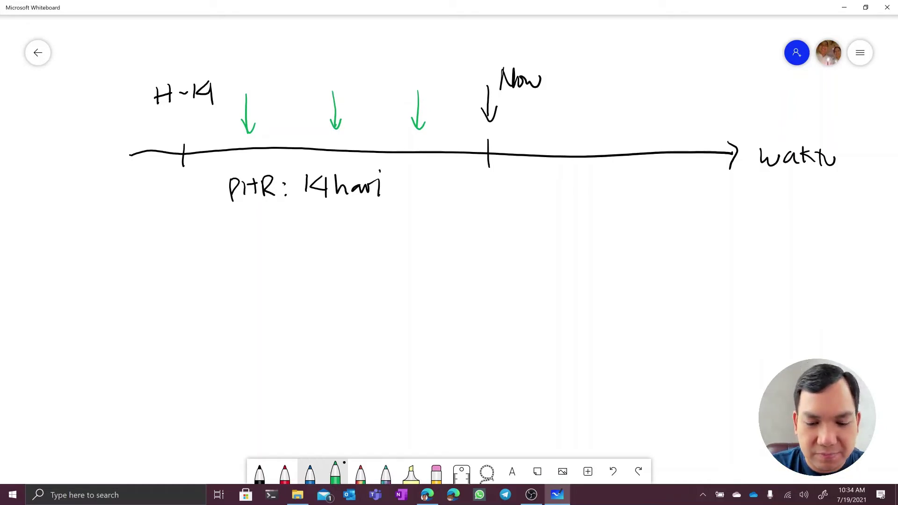
- Handwrite "Full backup: weekly" in blue below the PITR note
click(310, 473)
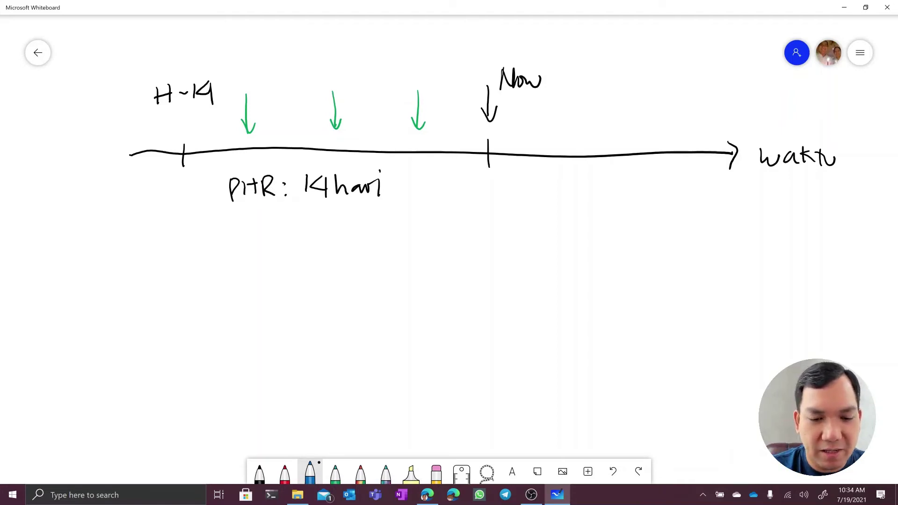
mouse_move(160, 271)
mouse_down()
mouse_move(172, 248)
mouse_move(172, 258)
mouse_up()
drag(174, 254, 187, 269)
mouse_move(194, 249)
mouse_down()
mouse_move(194, 272)
mouse_move(251, 269)
mouse_up()
drag(253, 256, 278, 267)
mouse_move(281, 273)
mouse_down()
mouse_move(286, 258)
mouse_move(281, 268)
mouse_move(301, 265)
mouse_up()
mouse_move(311, 256)
mouse_down()
mouse_move(317, 264)
mouse_move(327, 254)
mouse_up()
drag(330, 260, 349, 264)
drag(358, 251, 364, 265)
drag(368, 256, 377, 275)
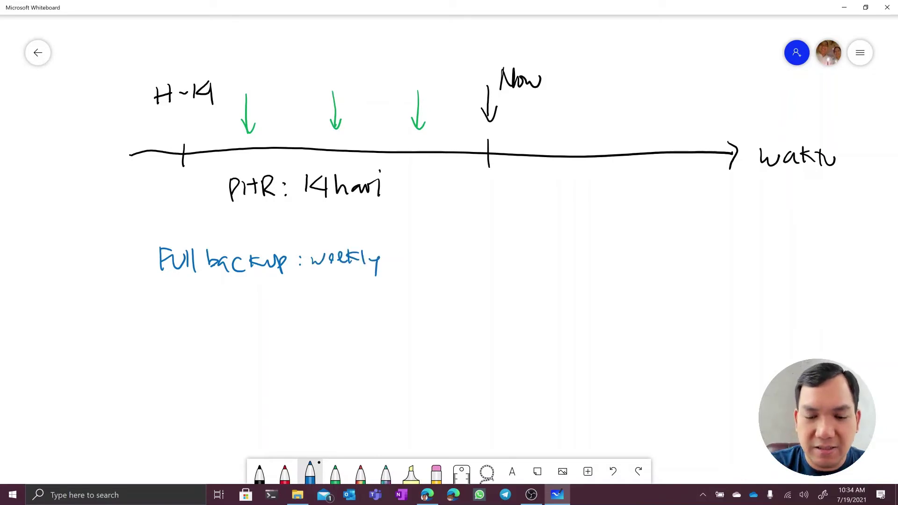
- List the dates "19 July", "26 July" and "2 Agustus" in blue beside the weekly full backup note
mouse_move(422, 243)
mouse_down()
mouse_move(437, 261)
mouse_move(478, 263)
mouse_up()
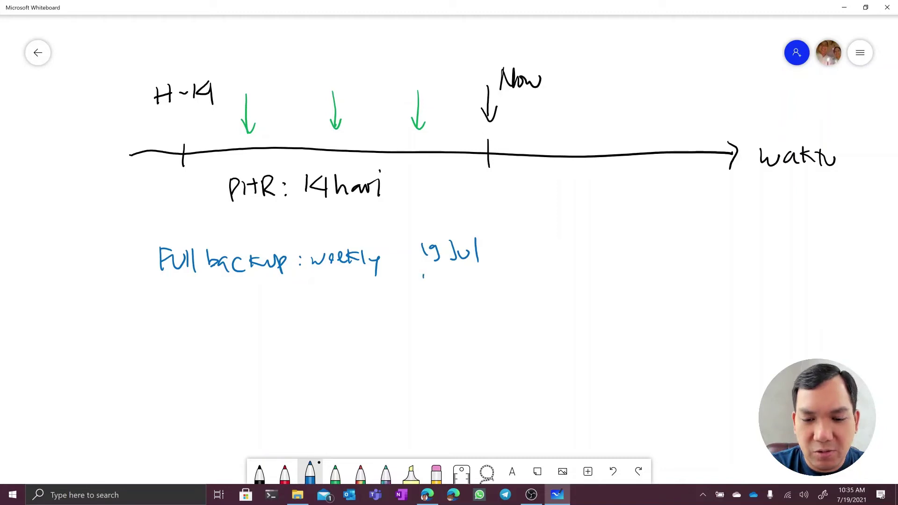
drag(423, 276, 433, 289)
drag(444, 270, 442, 282)
mouse_move(456, 273)
mouse_down()
mouse_move(449, 293)
mouse_move(465, 290)
mouse_up()
drag(474, 276, 474, 289)
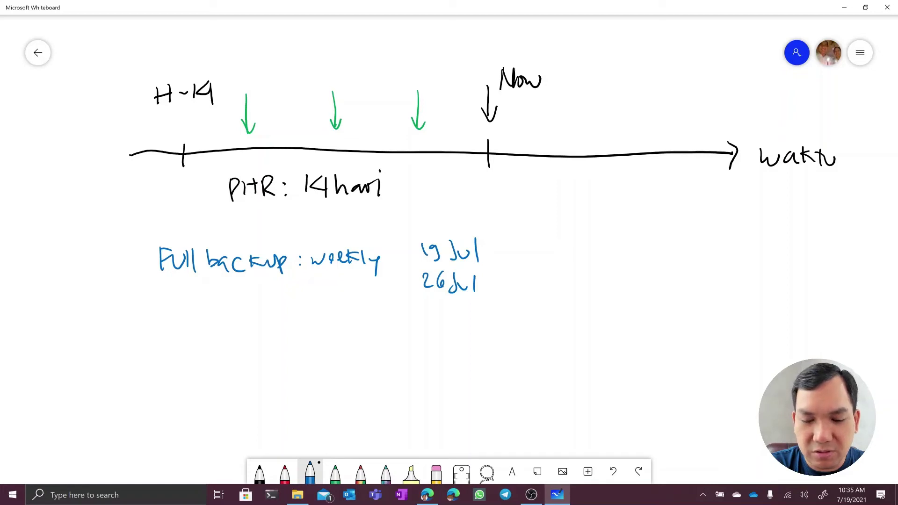
drag(435, 306, 443, 318)
mouse_move(454, 322)
mouse_down()
mouse_move(472, 328)
mouse_move(515, 309)
mouse_move(514, 320)
mouse_up()
drag(482, 282, 486, 286)
mouse_move(487, 287)
mouse_down()
mouse_move(492, 281)
mouse_move(491, 295)
mouse_up()
drag(486, 249, 490, 255)
drag(490, 255, 494, 250)
drag(495, 250, 492, 262)
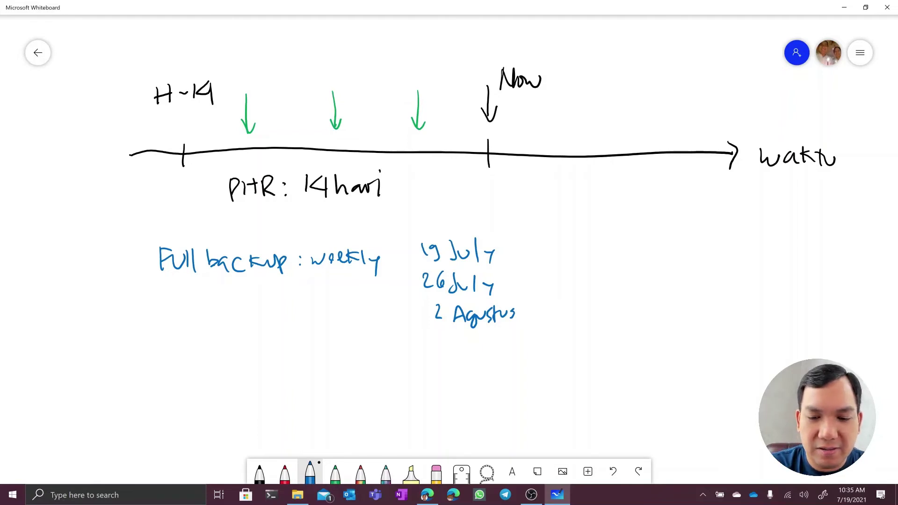
- Write "LTR" above the full backup note, and add the headings "Weekly" above the dates and "Monthly" beside it
drag(257, 213, 273, 234)
mouse_move(290, 214)
mouse_down()
mouse_move(291, 239)
mouse_move(296, 218)
mouse_up()
mouse_move(299, 228)
mouse_down()
mouse_move(313, 216)
mouse_move(326, 232)
mouse_up()
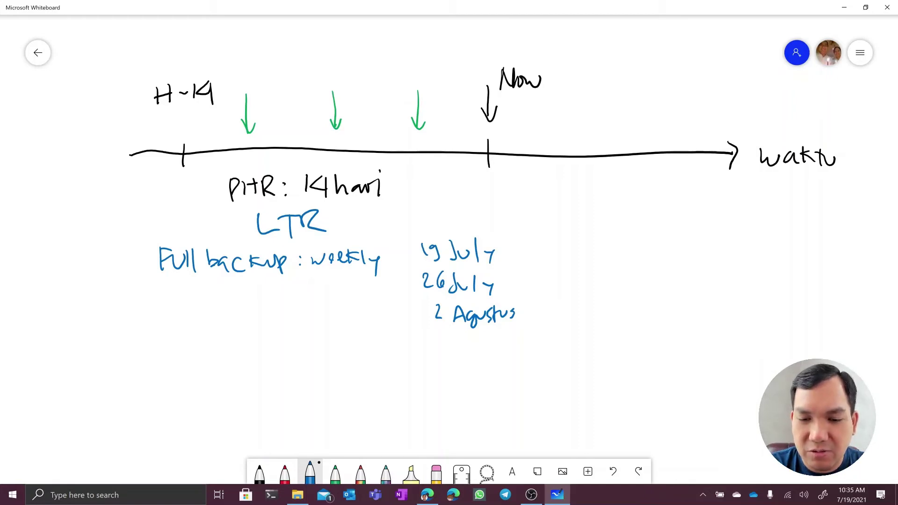
drag(431, 210, 495, 222)
drag(499, 214, 504, 229)
drag(579, 208, 618, 222)
mouse_move(614, 211)
mouse_down()
mouse_move(649, 211)
mouse_move(645, 226)
mouse_move(638, 217)
mouse_up()
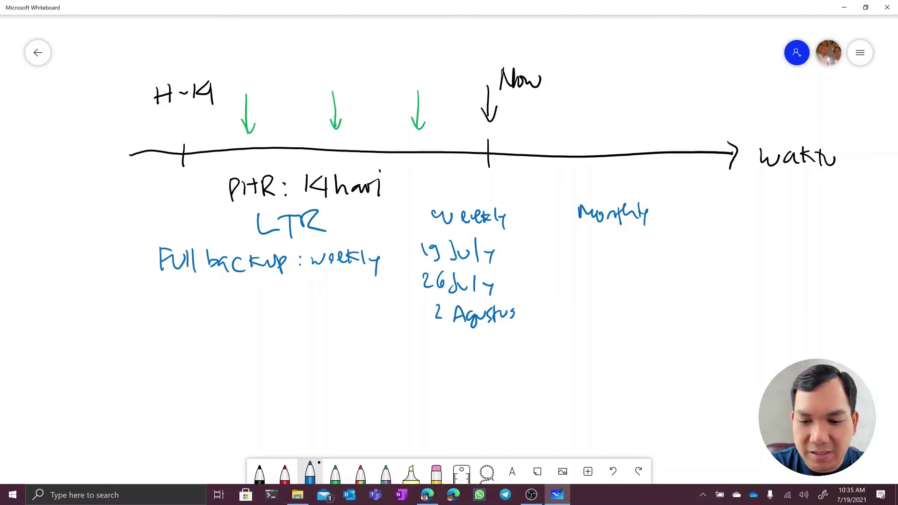
- Draw an arrow from the weekly 2 Agustus entry and write "2 Agustus" in the Monthly column
drag(536, 311, 571, 311)
mouse_move(569, 303)
mouse_down()
mouse_move(577, 309)
mouse_move(569, 318)
mouse_move(620, 320)
mouse_up()
mouse_move(609, 311)
mouse_down()
mouse_move(628, 308)
mouse_move(636, 317)
mouse_move(666, 309)
mouse_up()
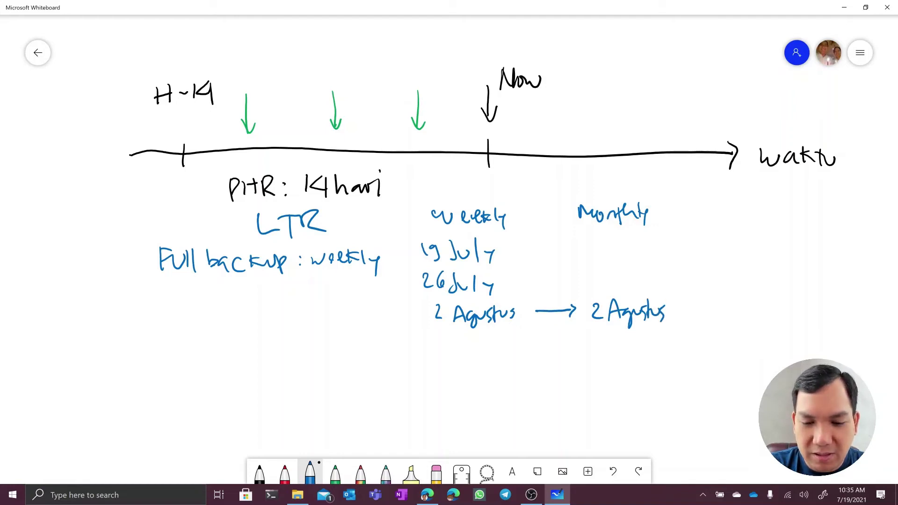
- Continue the Weekly column below 2 Agustus with the dates 9, 16 and 26
drag(441, 332, 432, 365)
drag(439, 364, 445, 351)
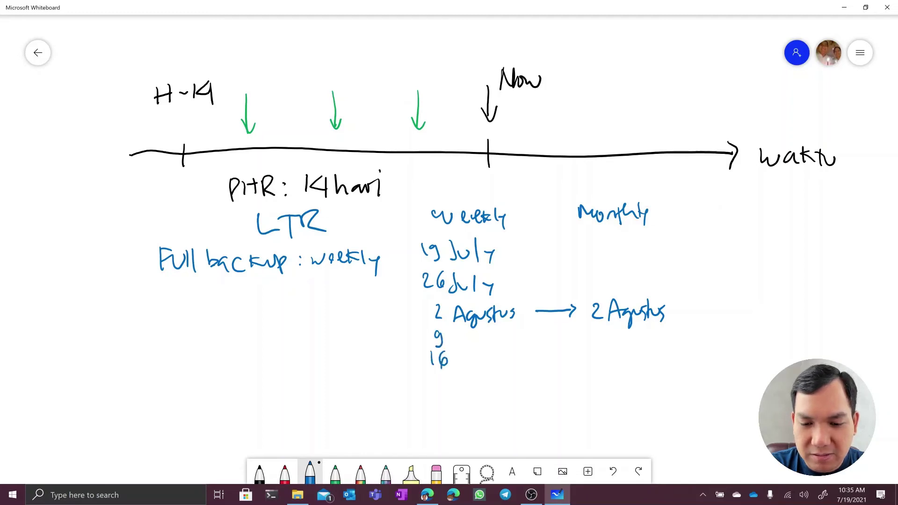
drag(432, 380, 441, 389)
mouse_move(450, 376)
mouse_down()
mouse_move(446, 390)
mouse_move(452, 384)
mouse_up()
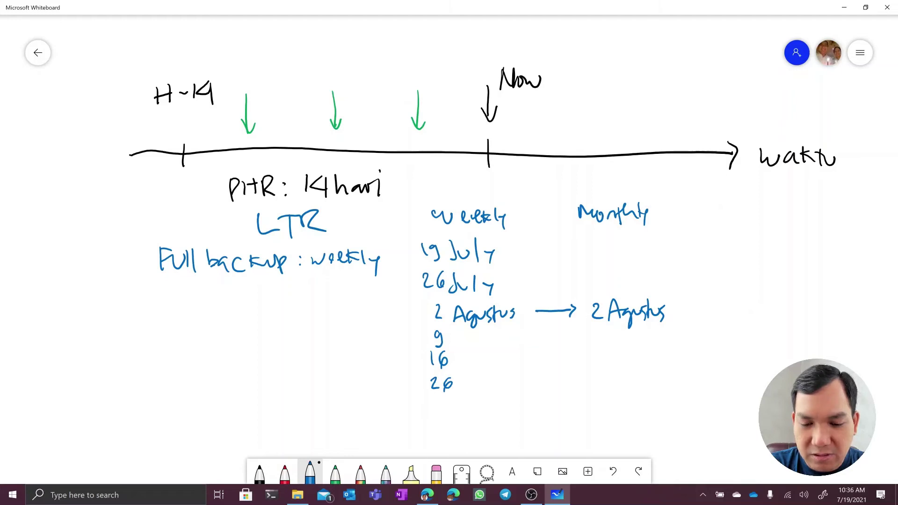
- Add "3 Sep" to the Weekly column and link it with an arrow to "3 September" in the Monthly column
mouse_move(443, 402)
mouse_down()
mouse_move(446, 417)
mouse_move(480, 416)
mouse_up()
mouse_move(488, 403)
mouse_down()
mouse_move(490, 426)
mouse_move(490, 416)
mouse_up()
drag(552, 413, 639, 409)
mouse_move(644, 396)
mouse_down()
mouse_move(646, 417)
mouse_move(652, 410)
mouse_up()
mouse_move(658, 394)
mouse_down()
mouse_move(659, 412)
mouse_move(669, 397)
mouse_up()
mouse_move(671, 402)
mouse_down()
mouse_move(697, 415)
mouse_move(717, 402)
mouse_up()
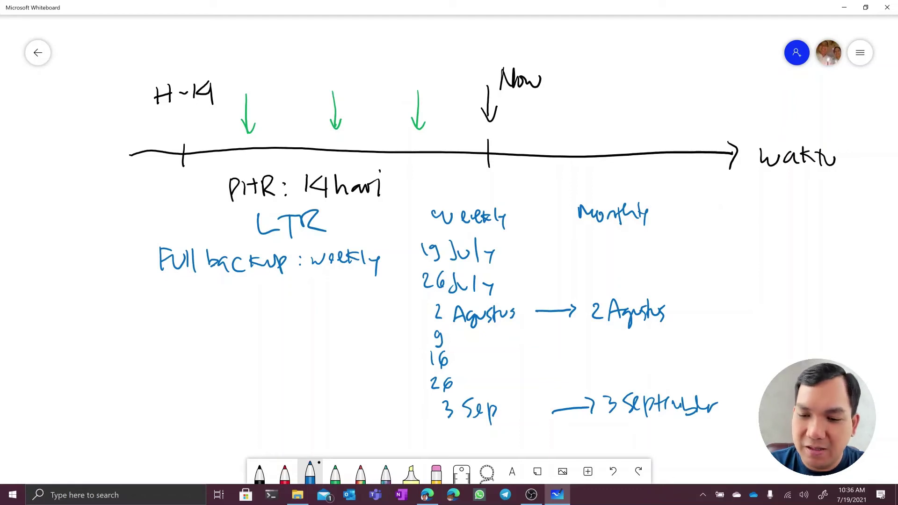
- Write the heading "Yearly" in blue beside the Monthly heading
mouse_move(755, 202)
mouse_down()
mouse_move(769, 202)
mouse_move(760, 226)
mouse_up()
mouse_move(769, 213)
mouse_down()
mouse_move(798, 219)
mouse_move(808, 204)
mouse_up()
drag(810, 198, 818, 224)
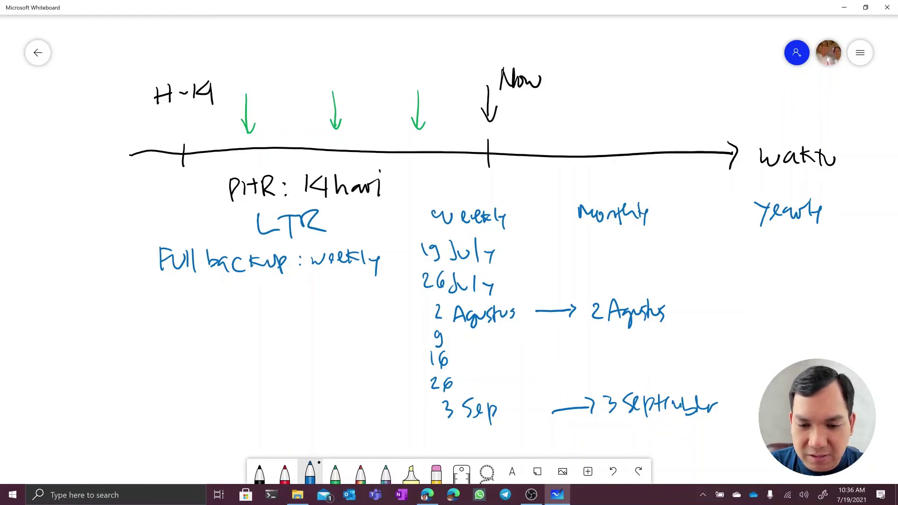
- Switch to the Azure portal and view the available week choices for the yearly long-term backup
click(427, 494)
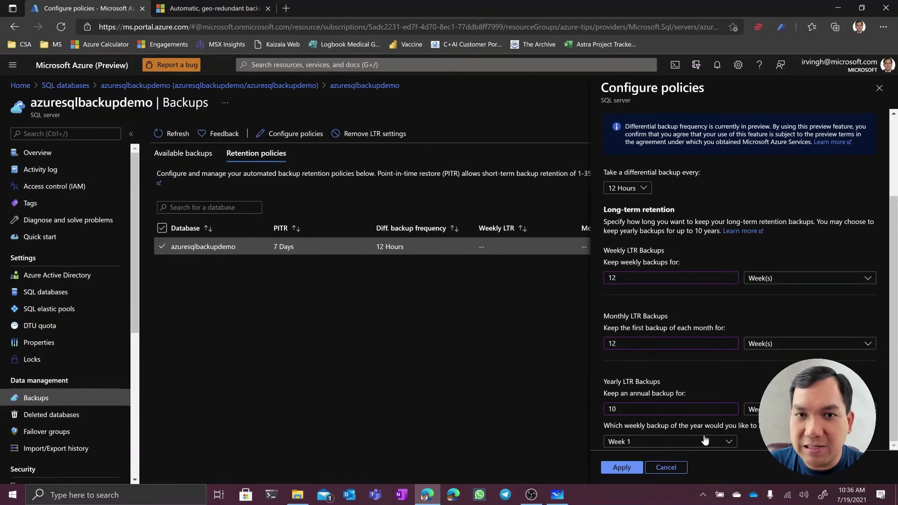
click(728, 442)
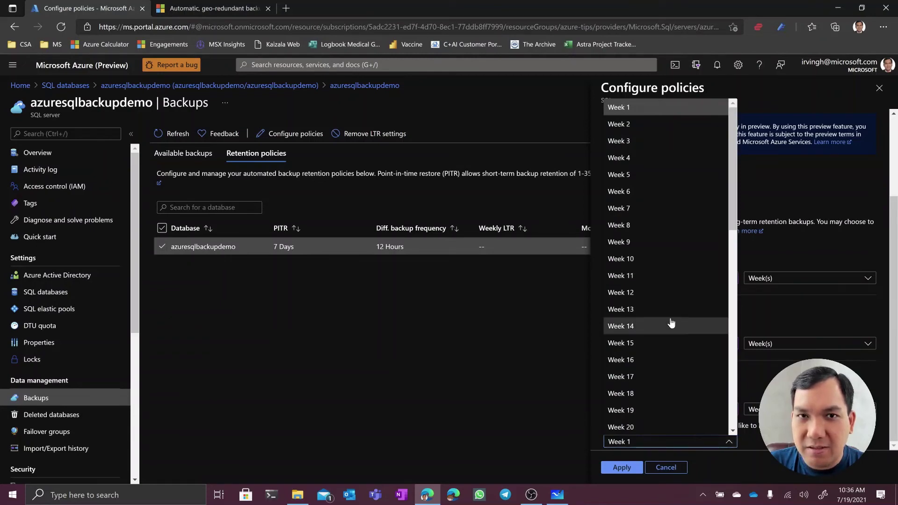
click(804, 321)
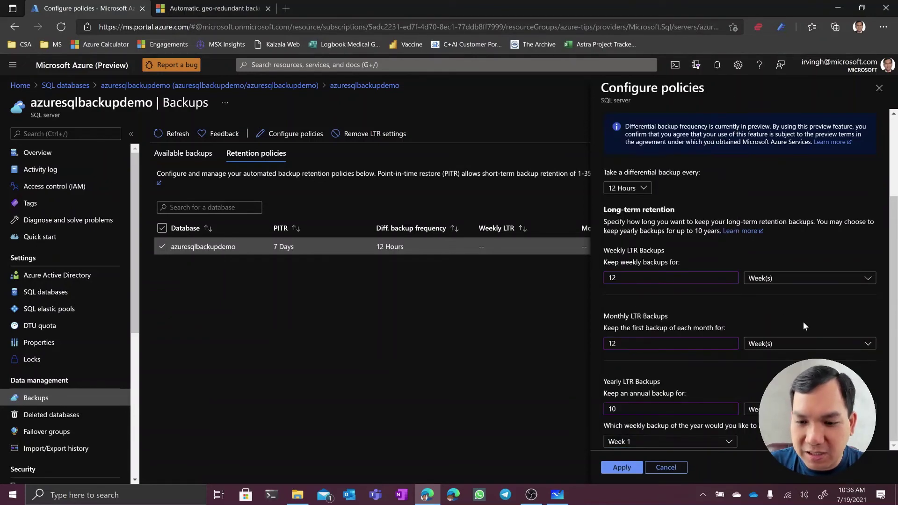
- Switch to Microsoft Whiteboard and draw blue brackets beside the Weekly dates, labelled "7w", and the Monthly dates, labelled "2m"
click(556, 499)
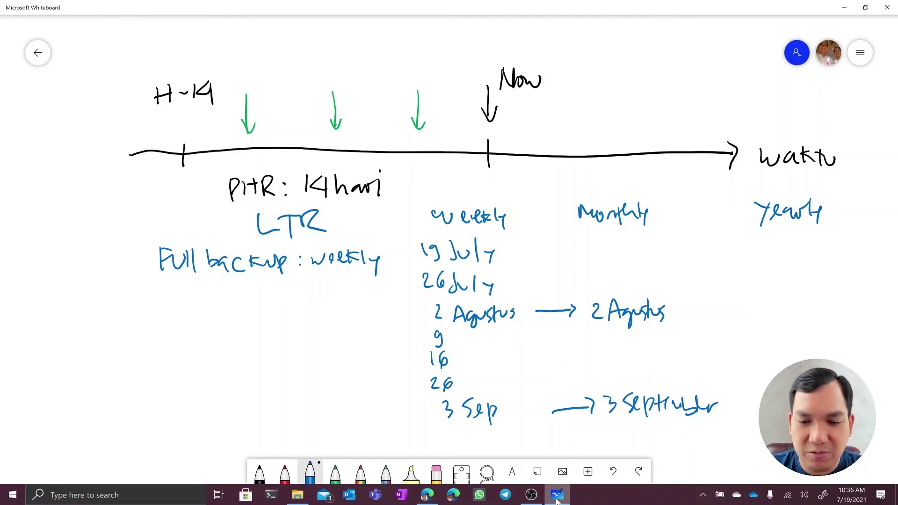
click(284, 473)
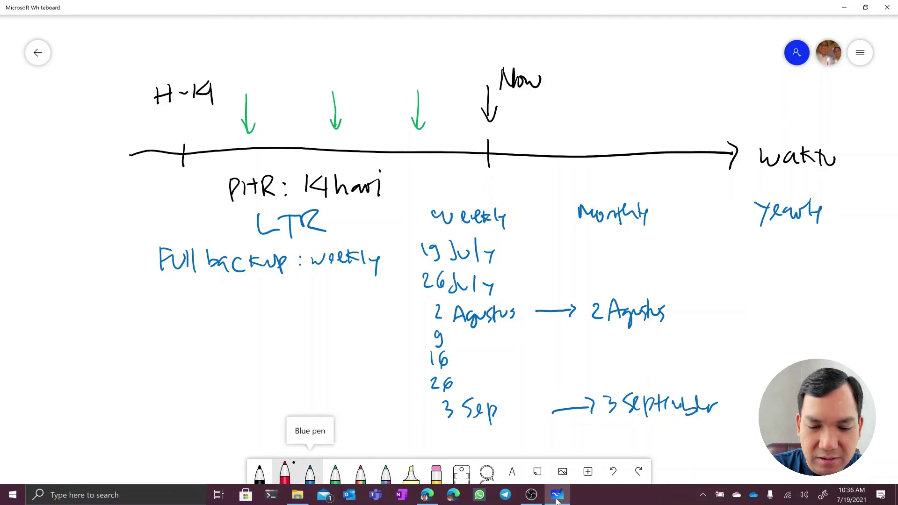
click(310, 473)
mouse_move(394, 243)
mouse_down()
mouse_move(406, 300)
mouse_move(404, 423)
mouse_move(418, 430)
mouse_up()
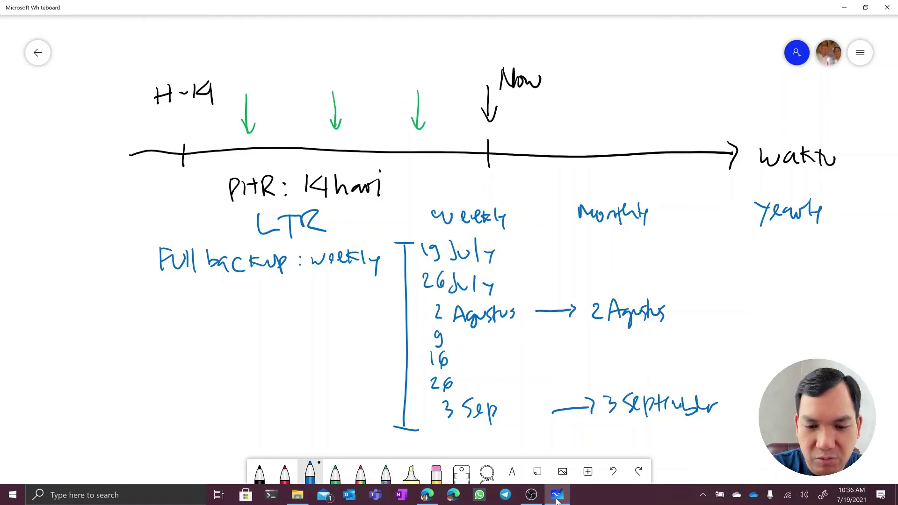
mouse_move(377, 332)
mouse_down()
mouse_move(386, 348)
mouse_move(401, 337)
mouse_up()
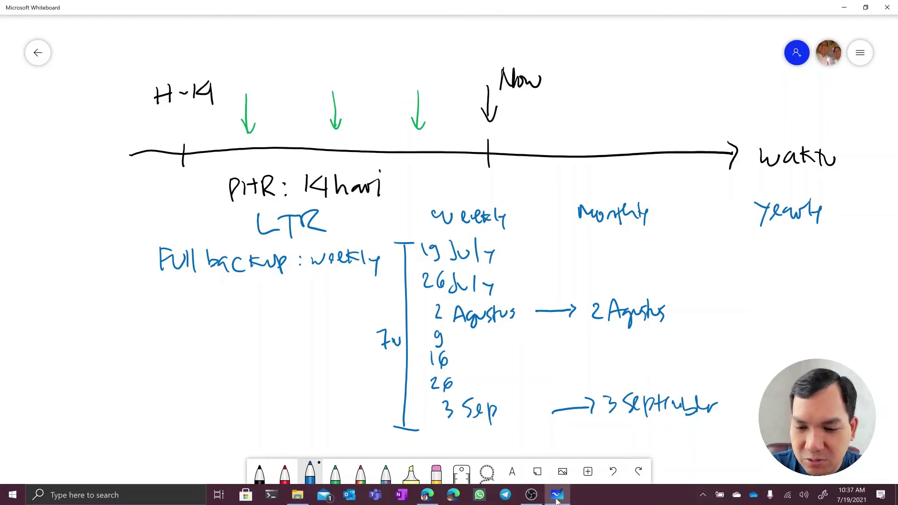
mouse_move(721, 299)
mouse_down()
mouse_move(748, 298)
mouse_move(756, 429)
mouse_up()
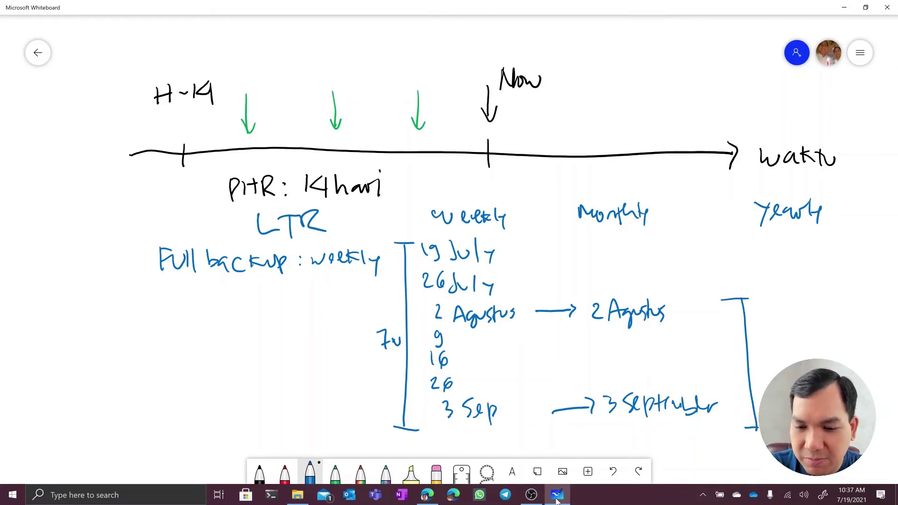
drag(719, 352, 744, 360)
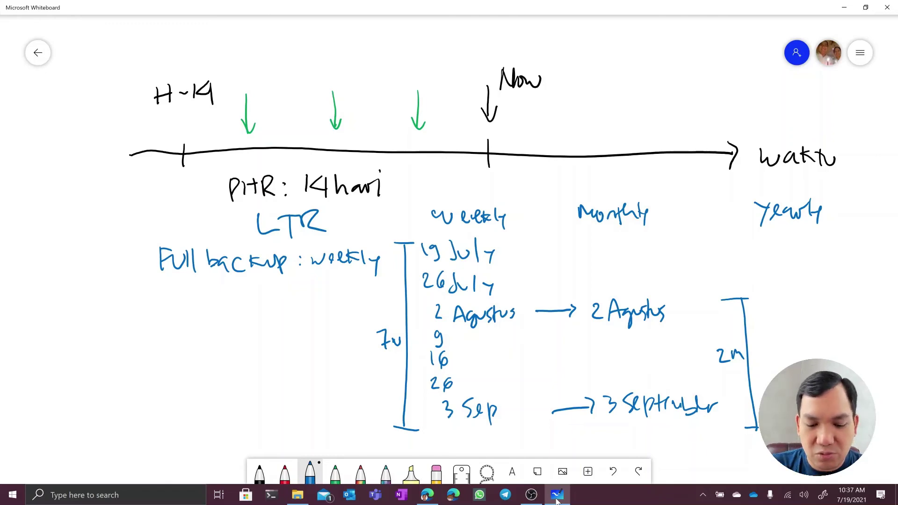
- Switch to the Azure portal and close the retention policy configuration without applying its edits
key(alt+Tab)
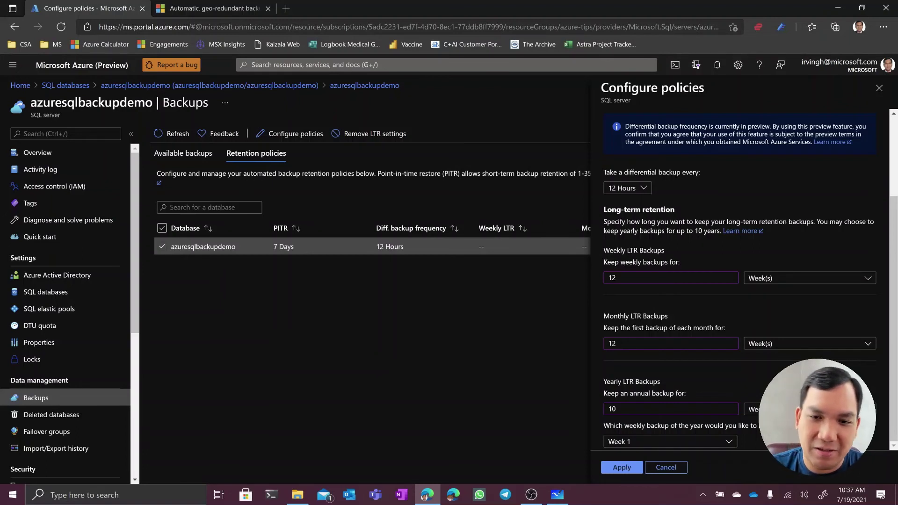
click(879, 89)
click(511, 84)
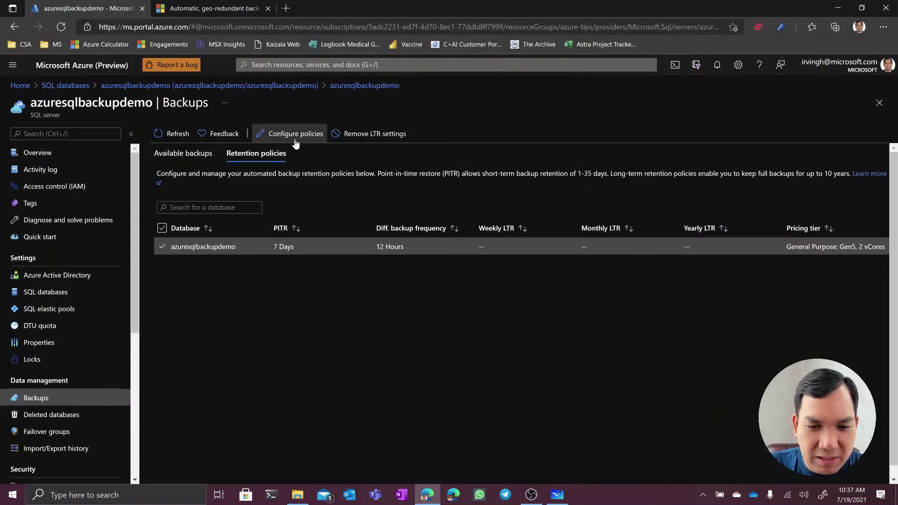
- Open the restore form for the azuresqlbackupdemo database from the server's available backups
click(187, 157)
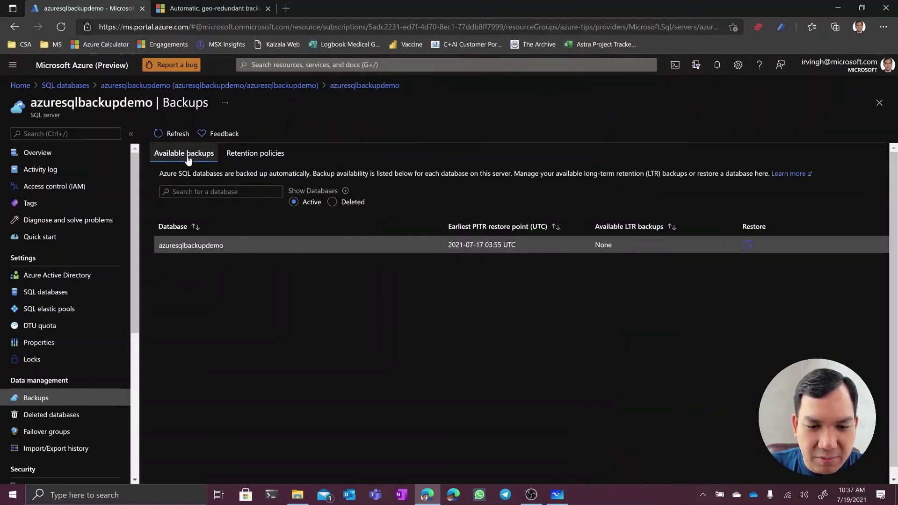
click(748, 245)
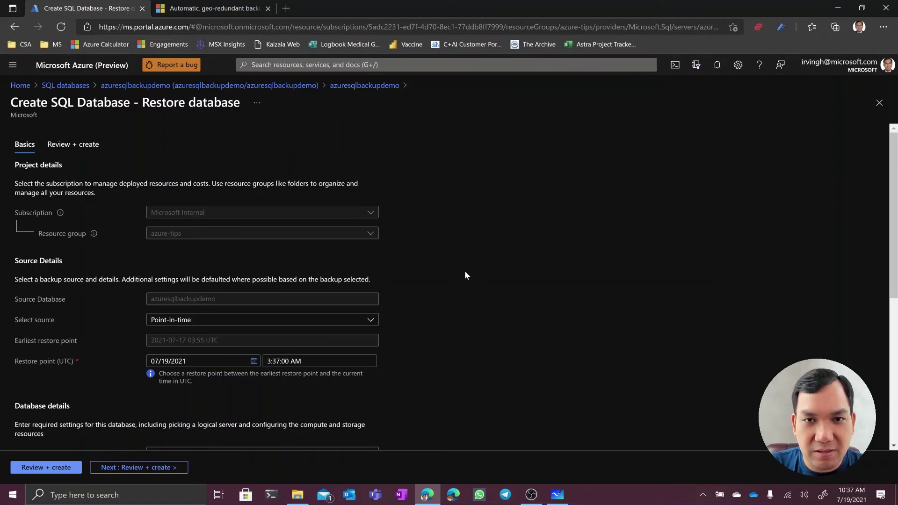
- Examine the restore form's source choices, point-in-time restore point and database details
scroll(462, 276, down, 2)
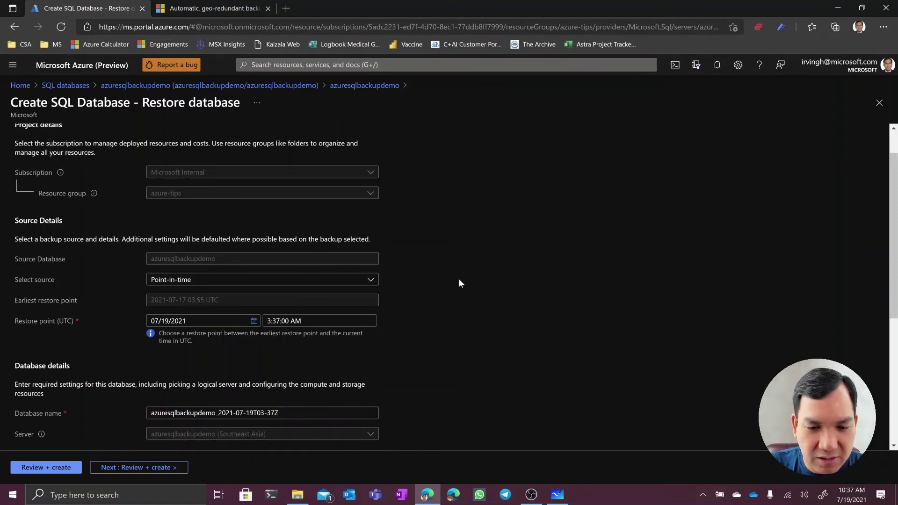
click(374, 225)
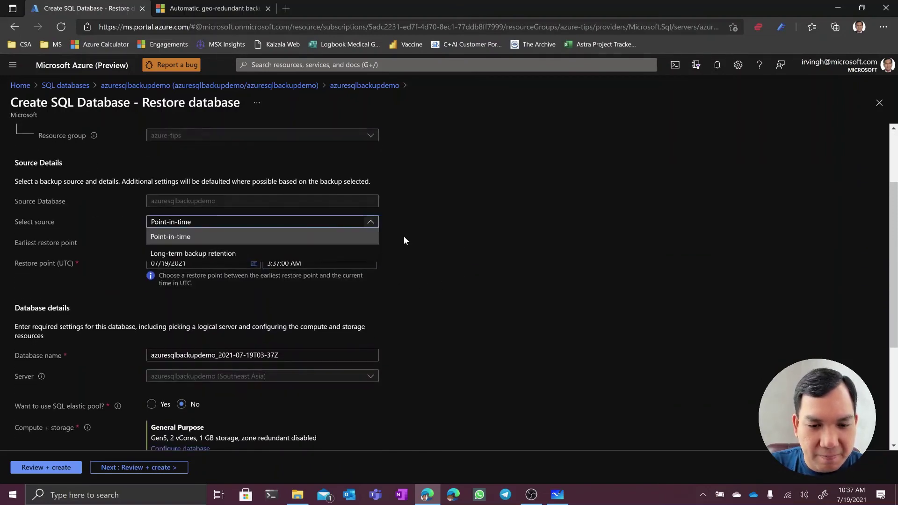
click(415, 241)
scroll(426, 308, down, 2)
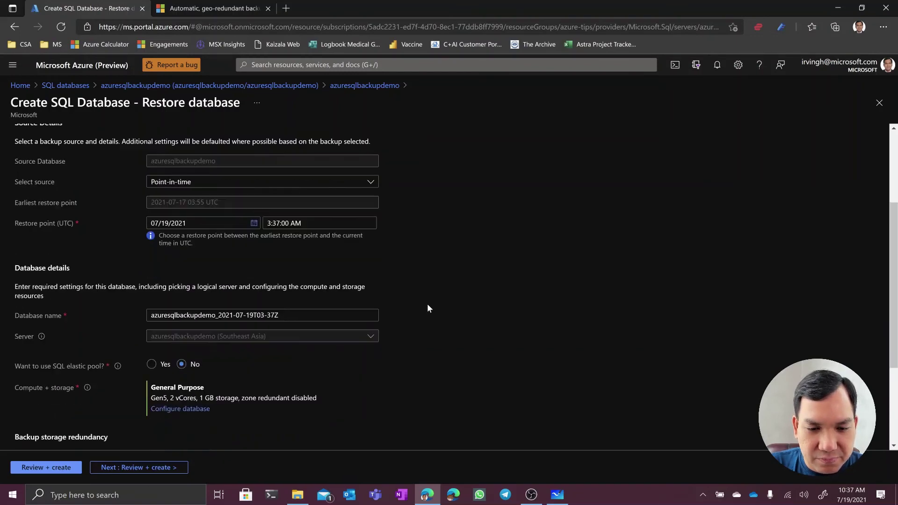
scroll(428, 307, up, 4)
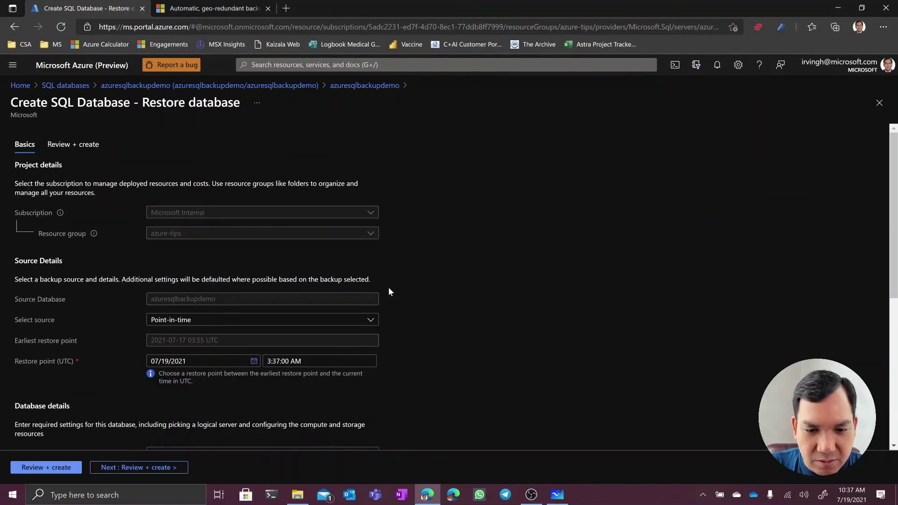
click(370, 322)
click(406, 339)
scroll(409, 339, down, 2)
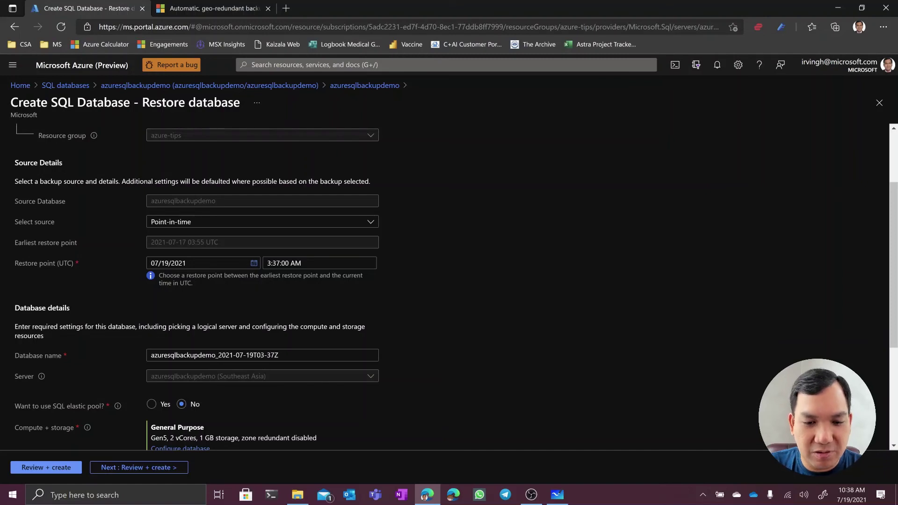
- Set the restore source to Long-term backup retention and check which backups can be selected
click(361, 224)
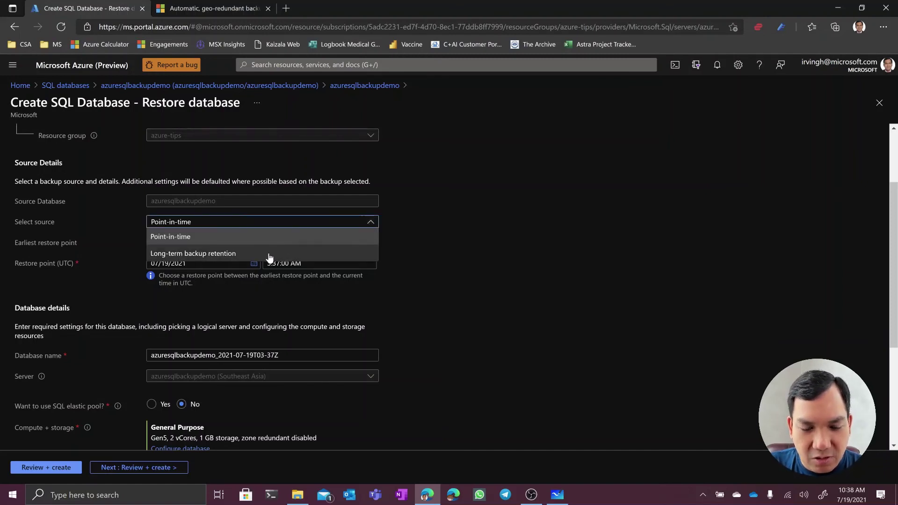
click(270, 255)
click(372, 245)
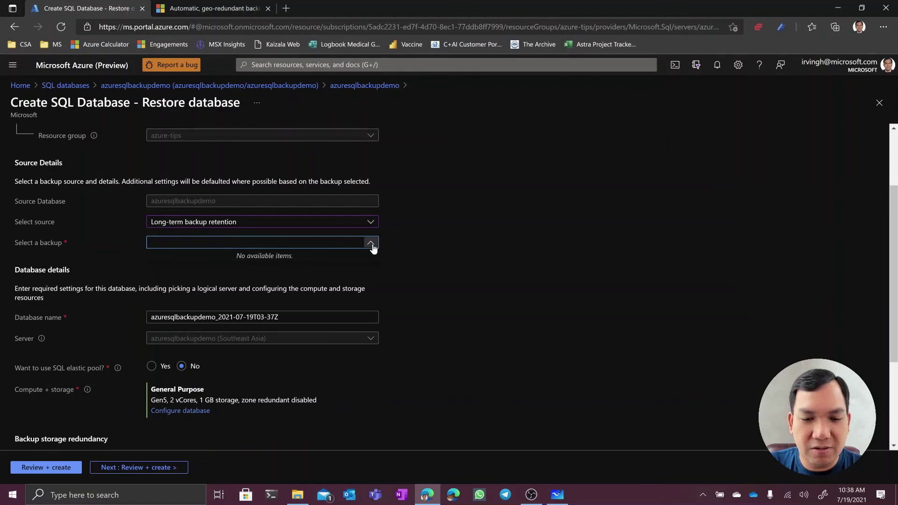
click(447, 312)
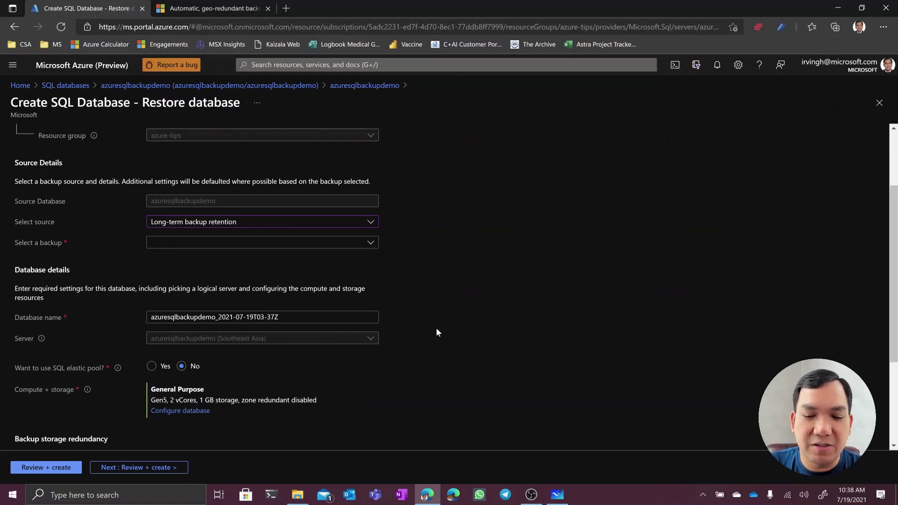
scroll(437, 333, down, 1)
scroll(437, 333, up, 2)
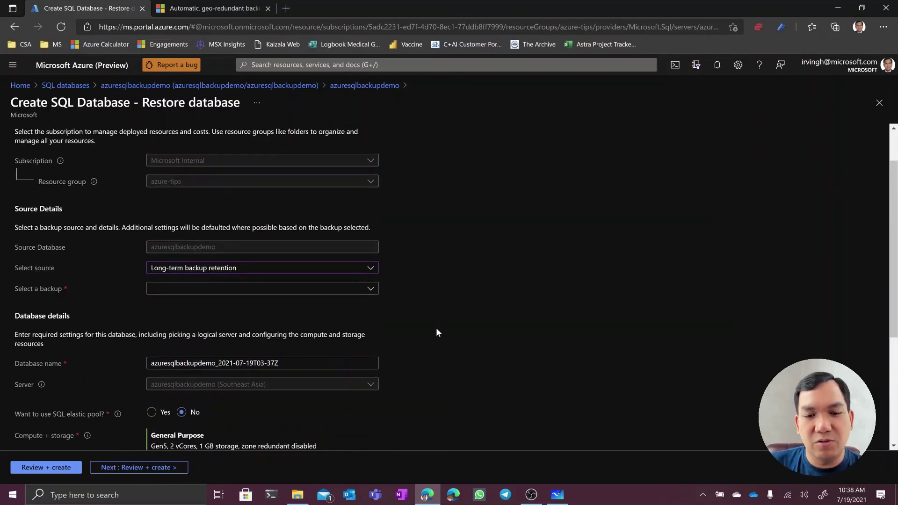